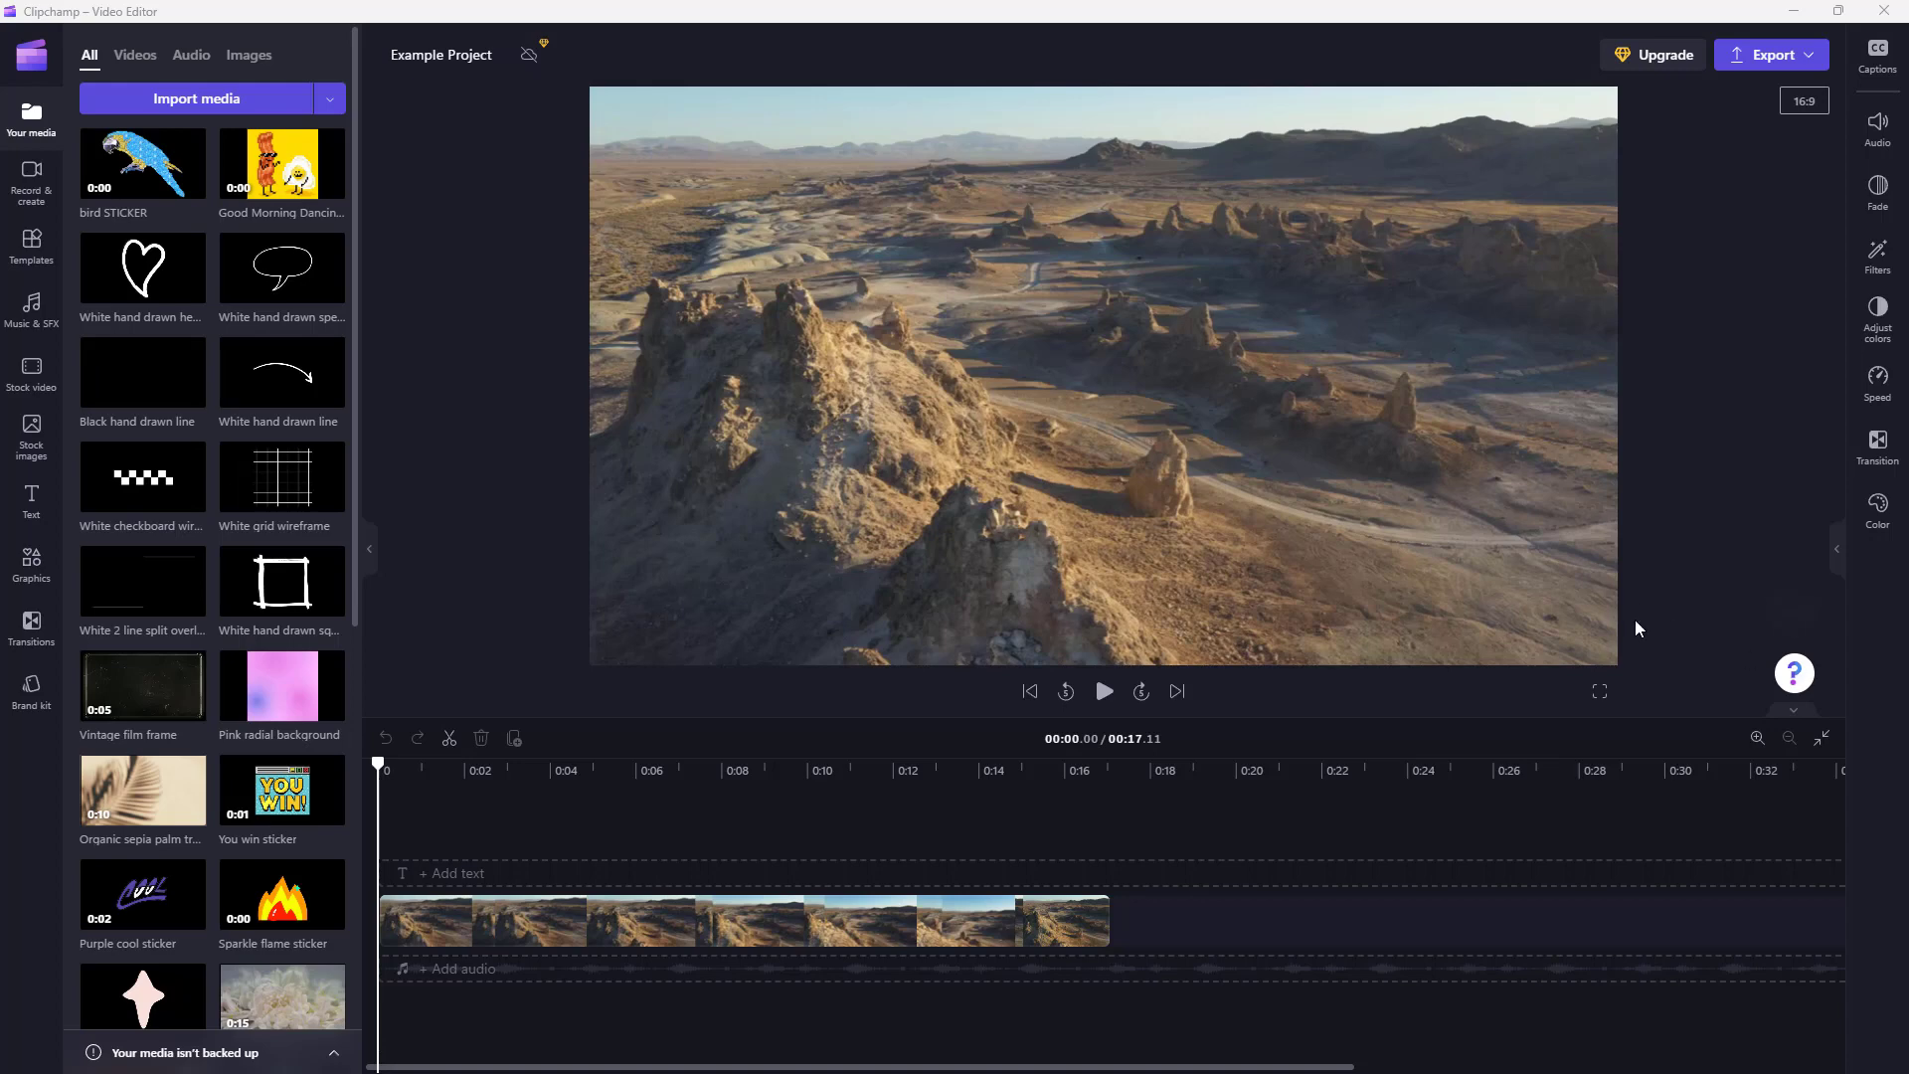
Select and then deselect the desert clip on the timeline.
{"action": "left_click", "coordinate": [664, 944]}
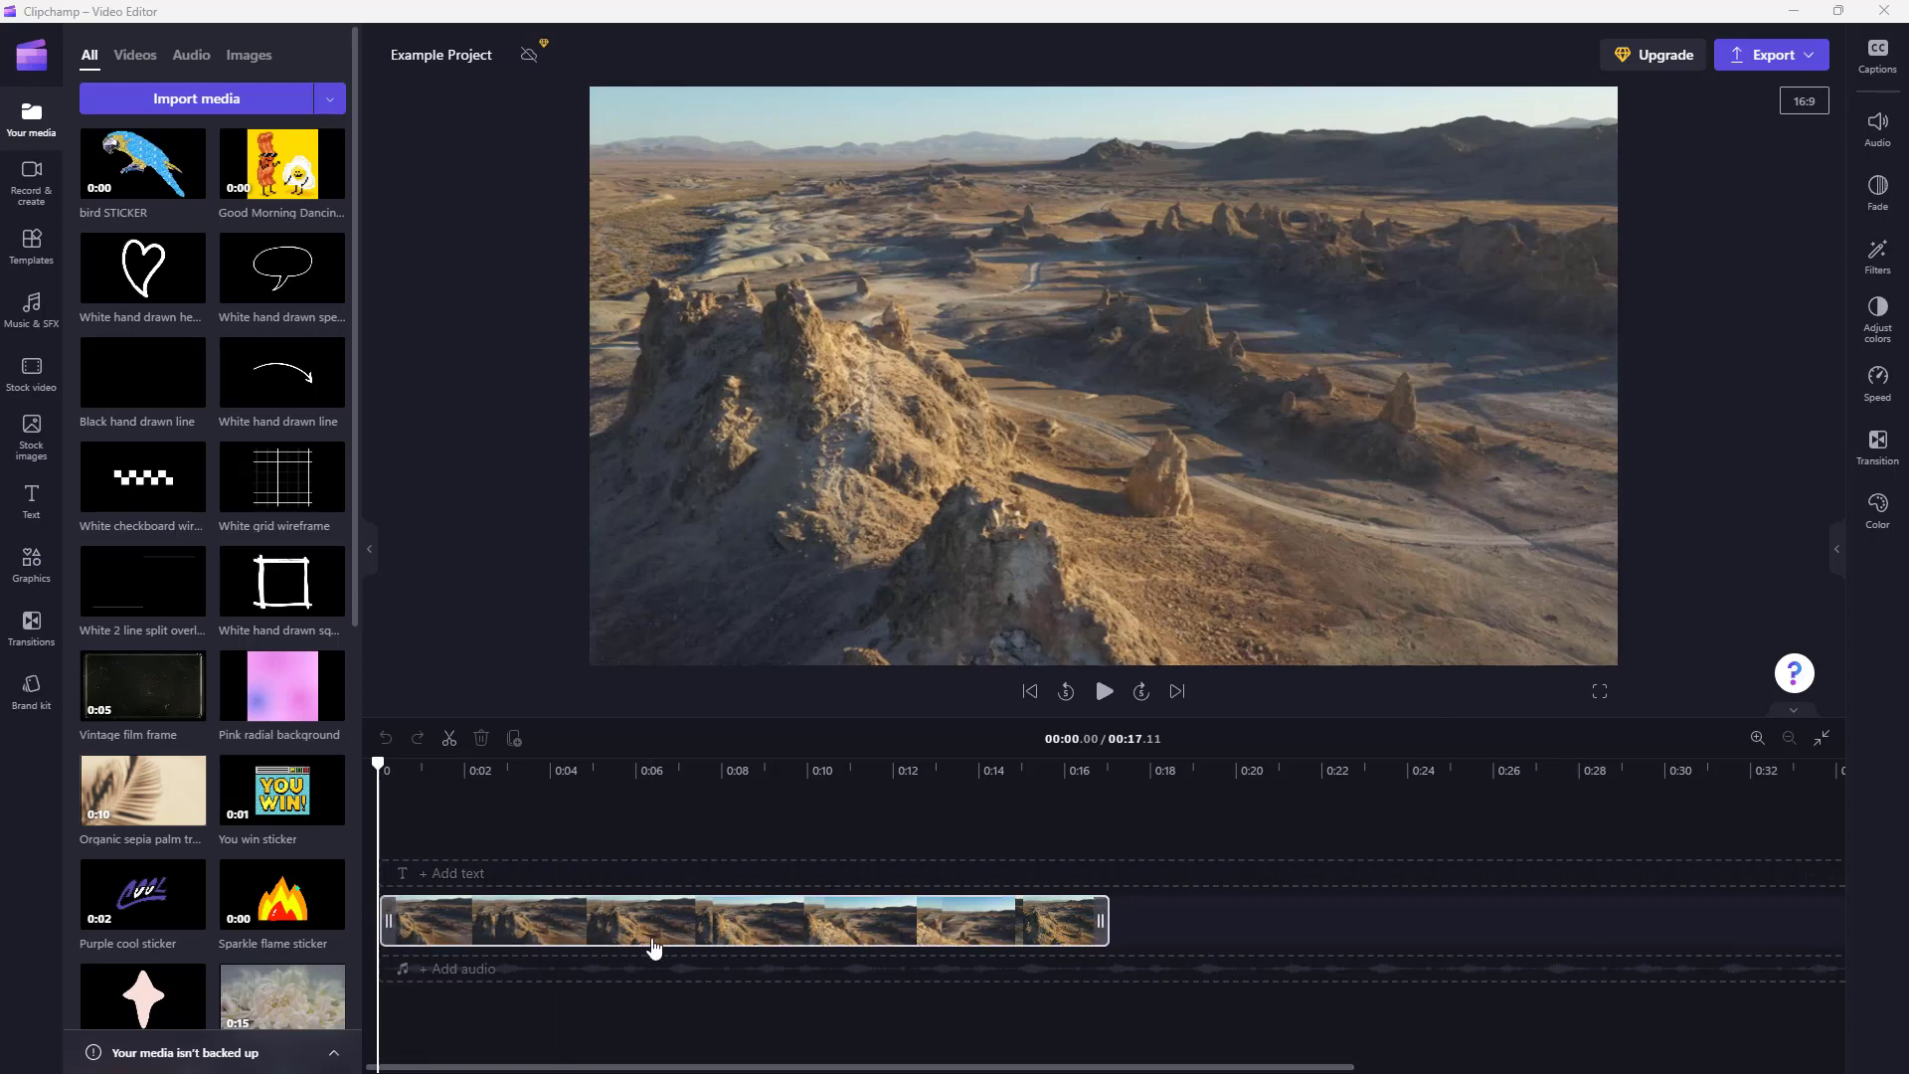
{"action": "left_click", "coordinate": [652, 970]}
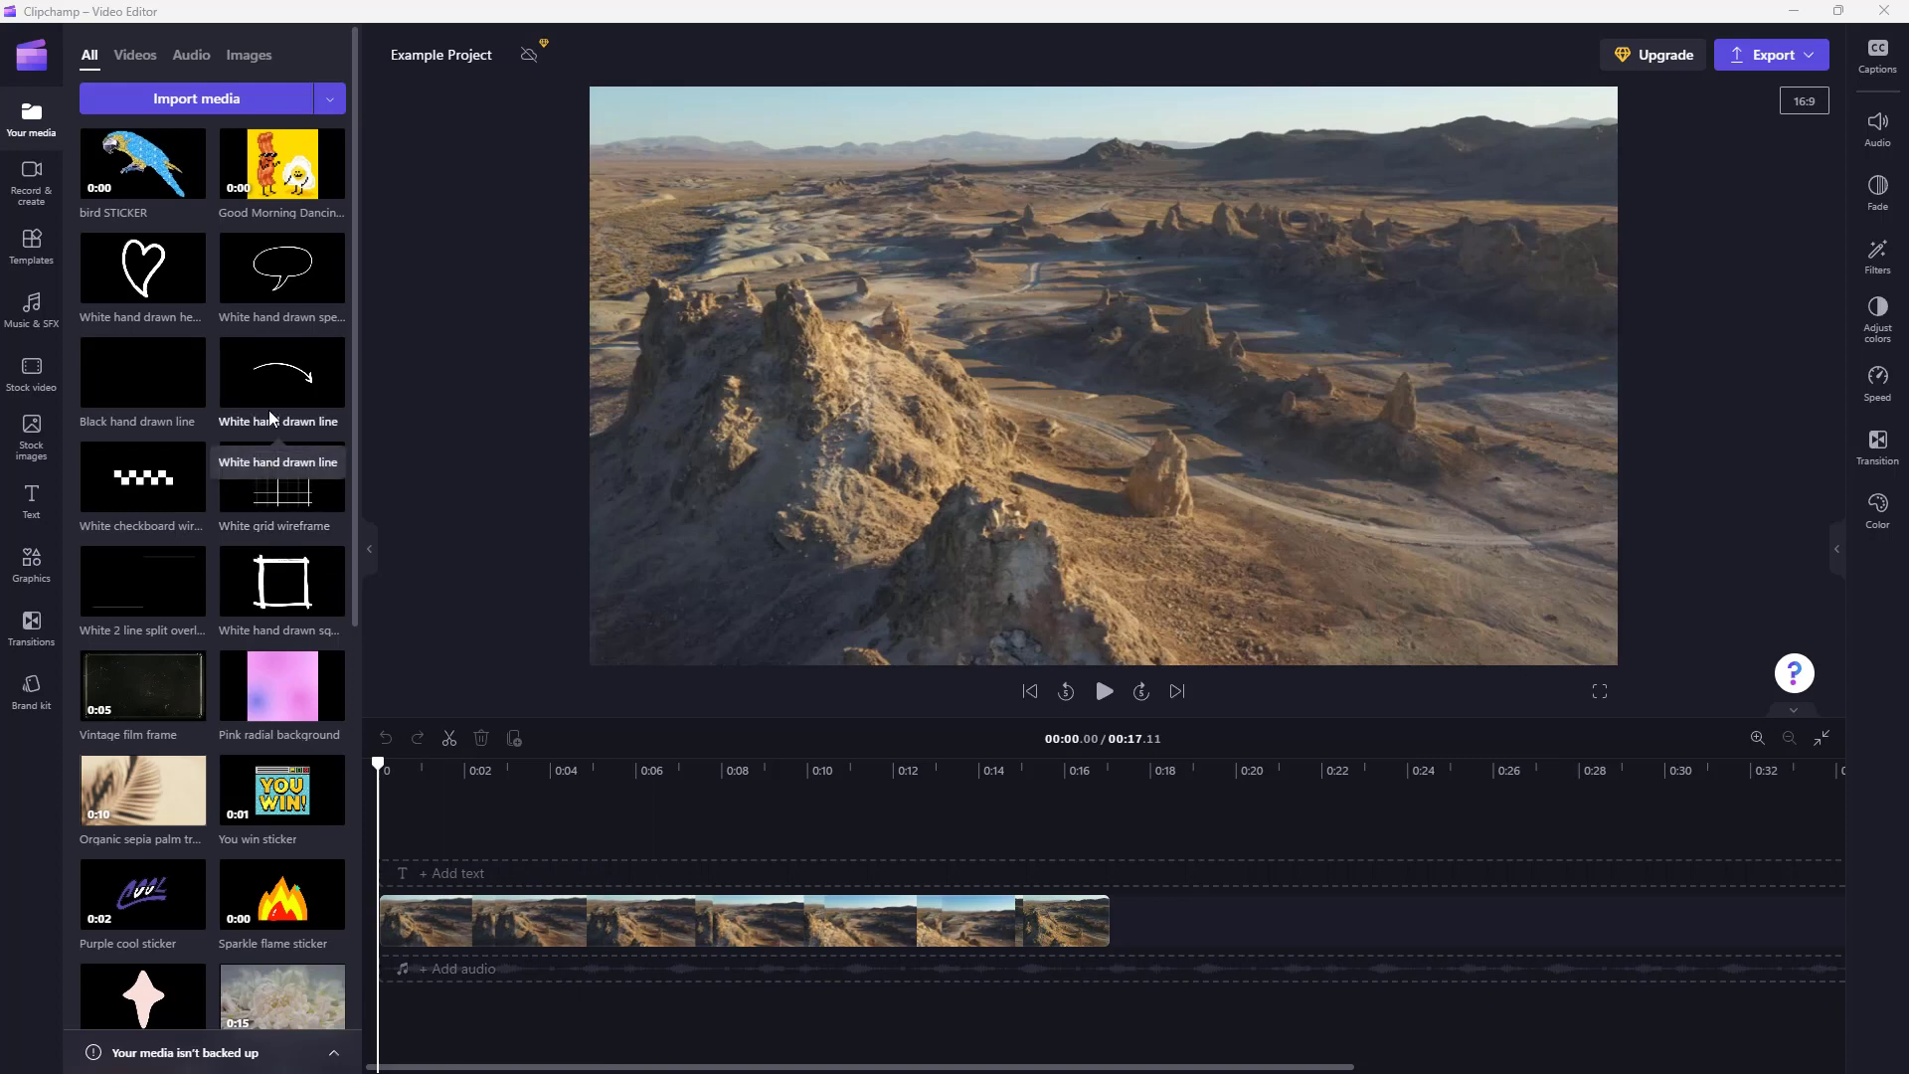
{"action": "left_click", "coordinate": [537, 913]}
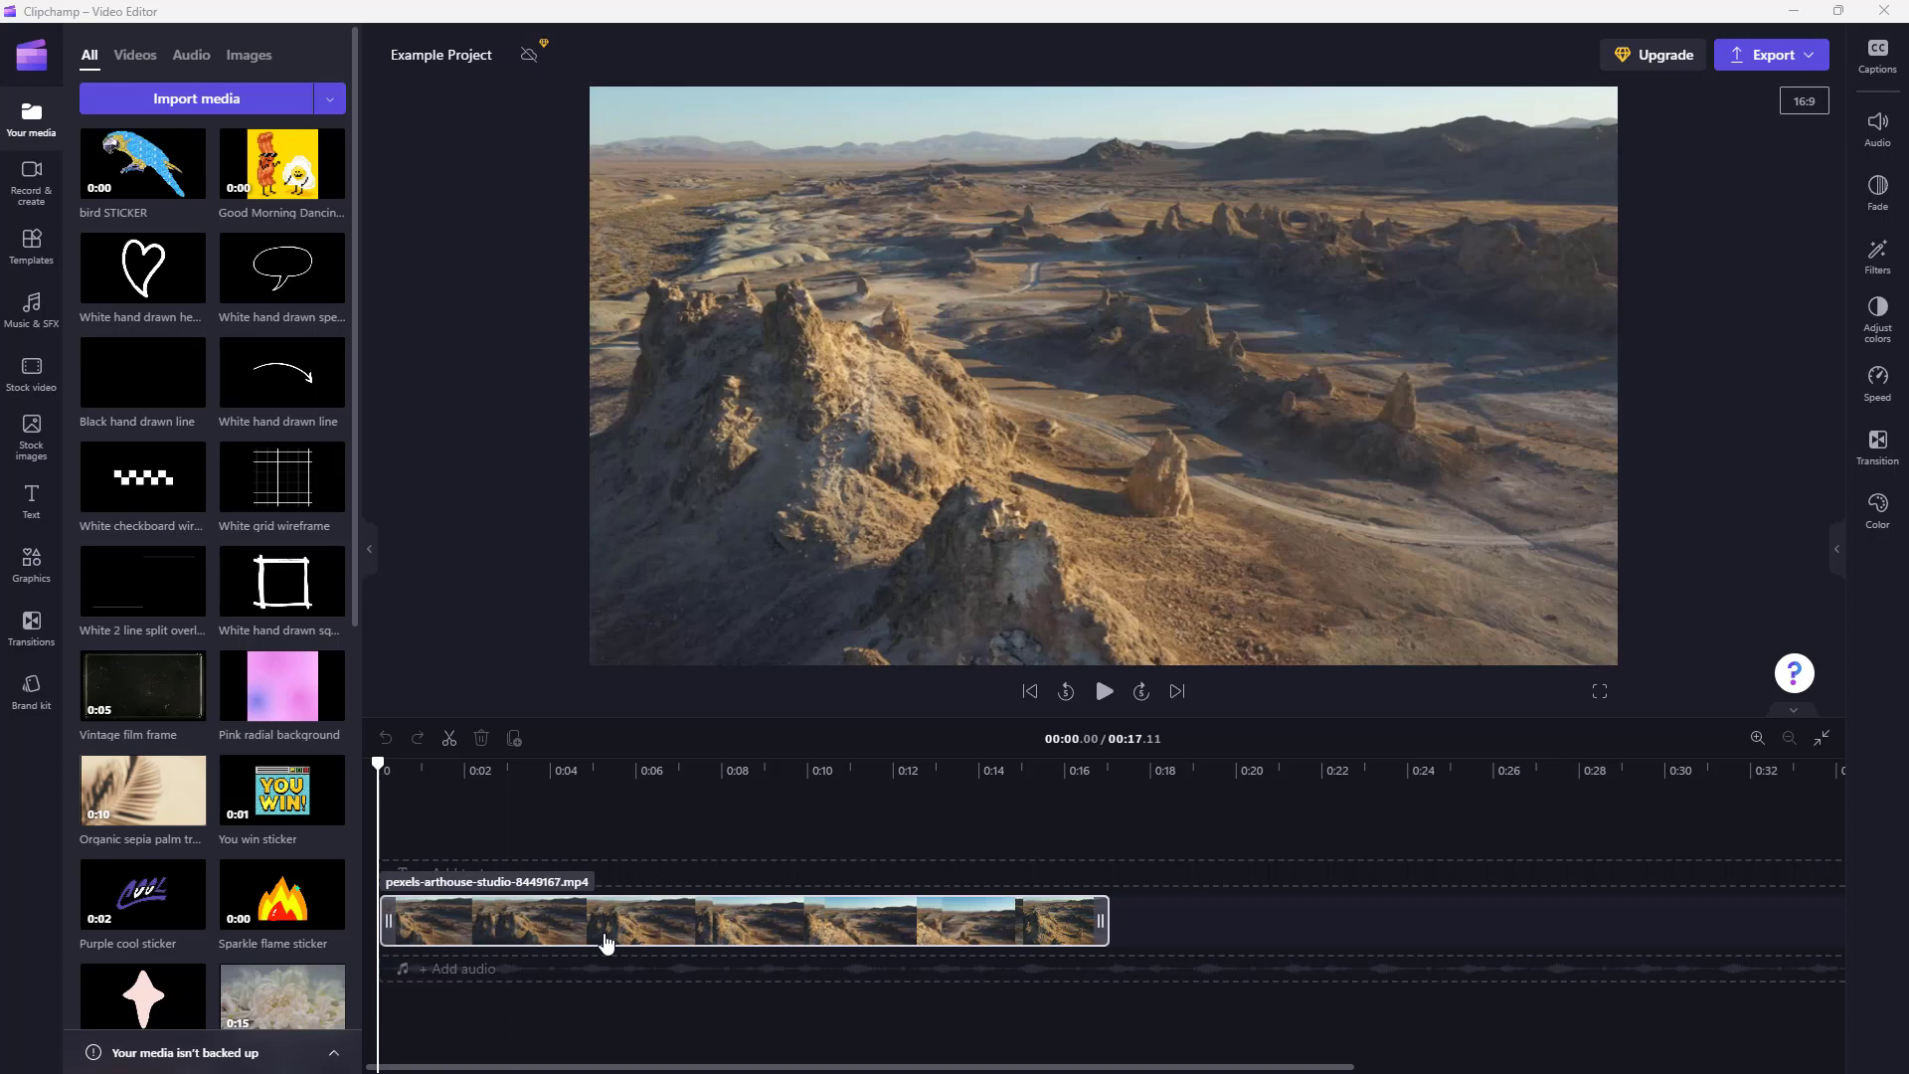
{"action": "left_click", "coordinate": [631, 852]}
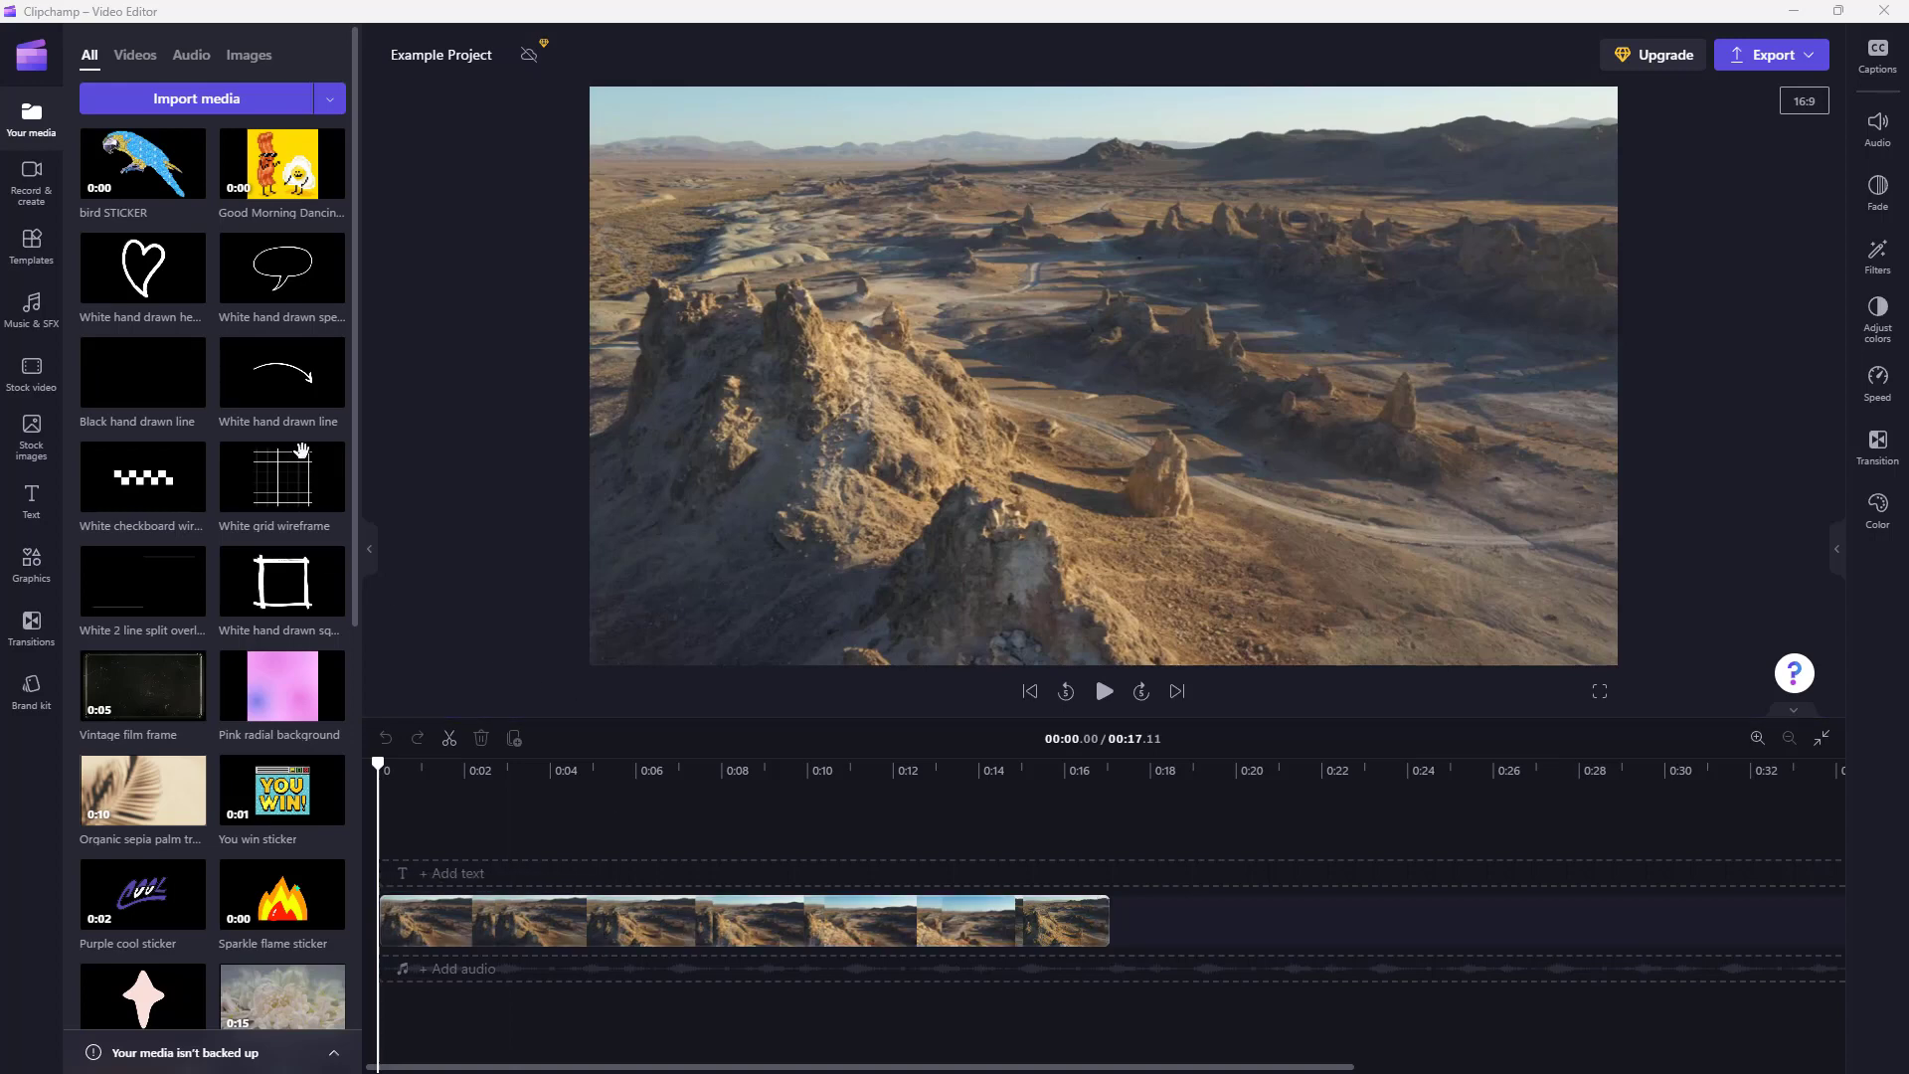
Import exampleclipchamp.mp3 from drive TT (L:) into the media library.
{"action": "left_click", "coordinate": [177, 106]}
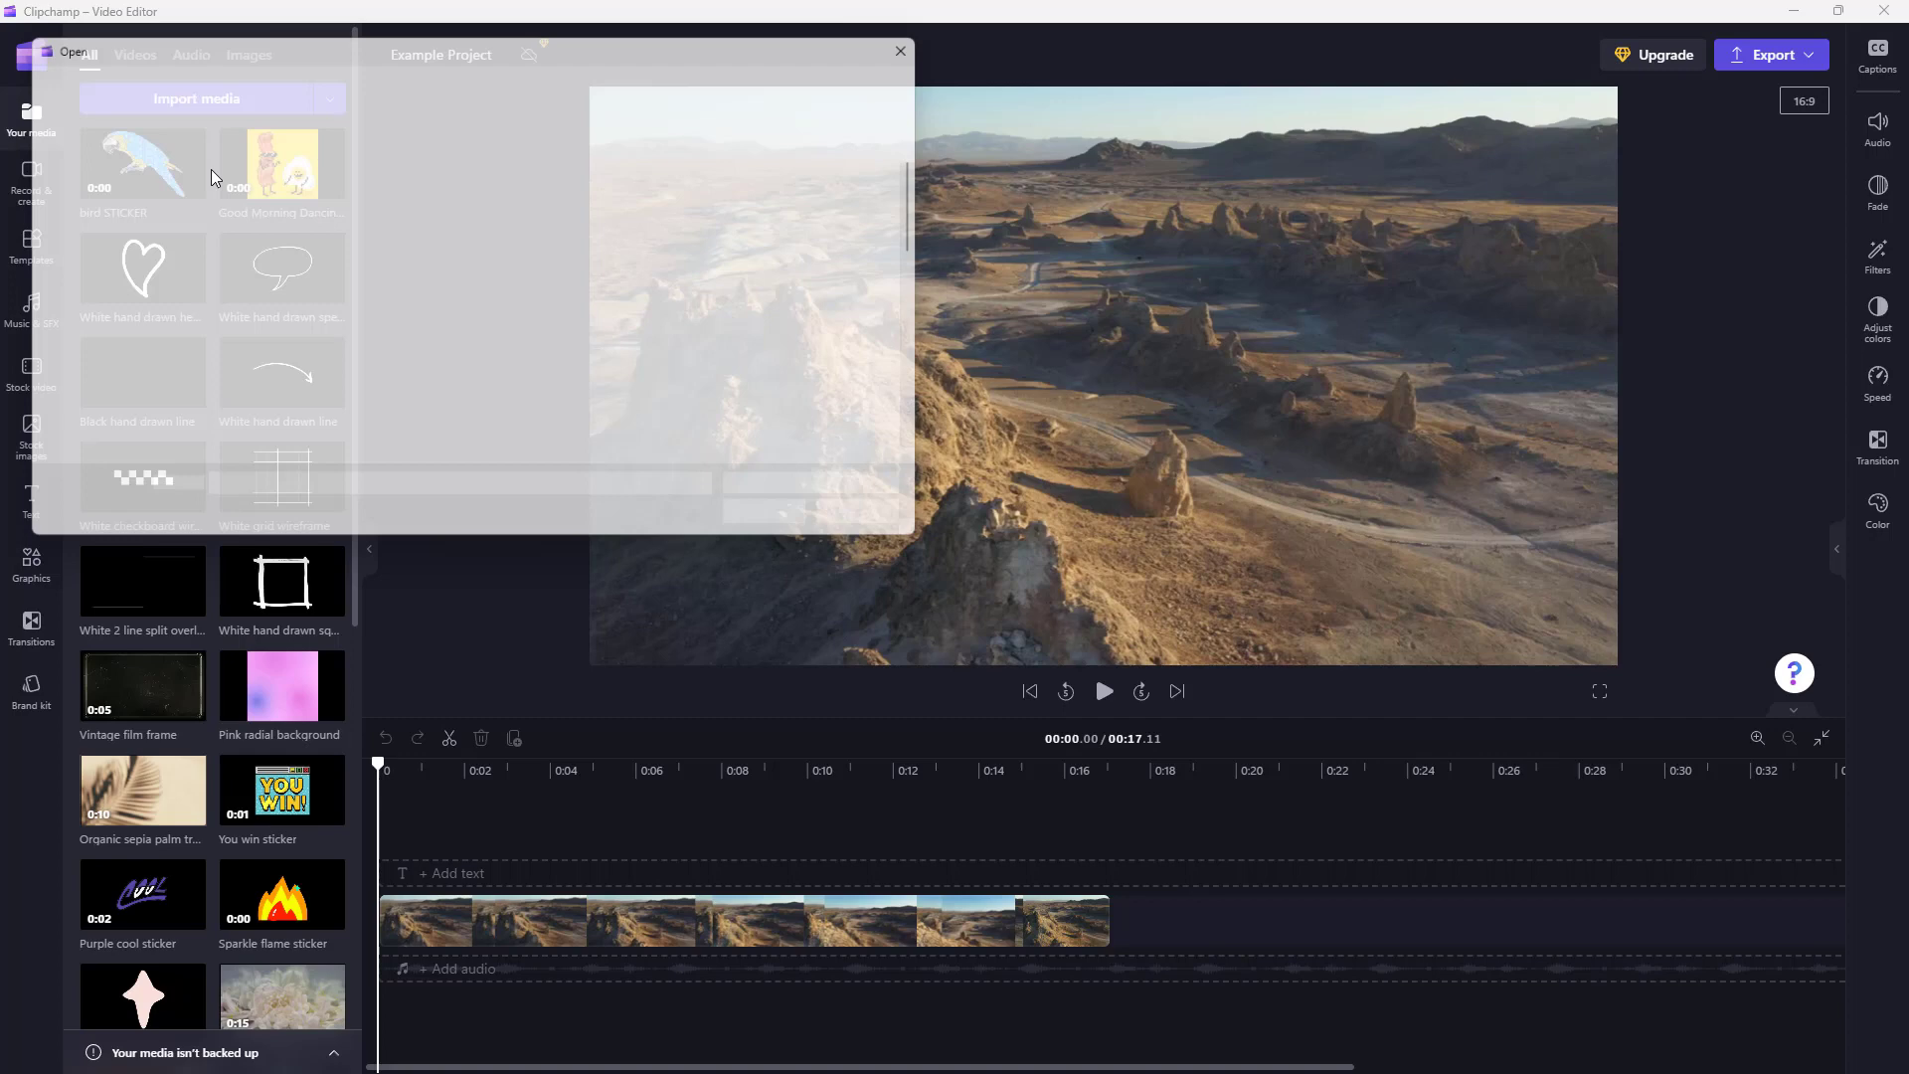
{"action": "scroll", "coordinate": [603, 364], "scroll_direction": "down", "scroll_amount": 10}
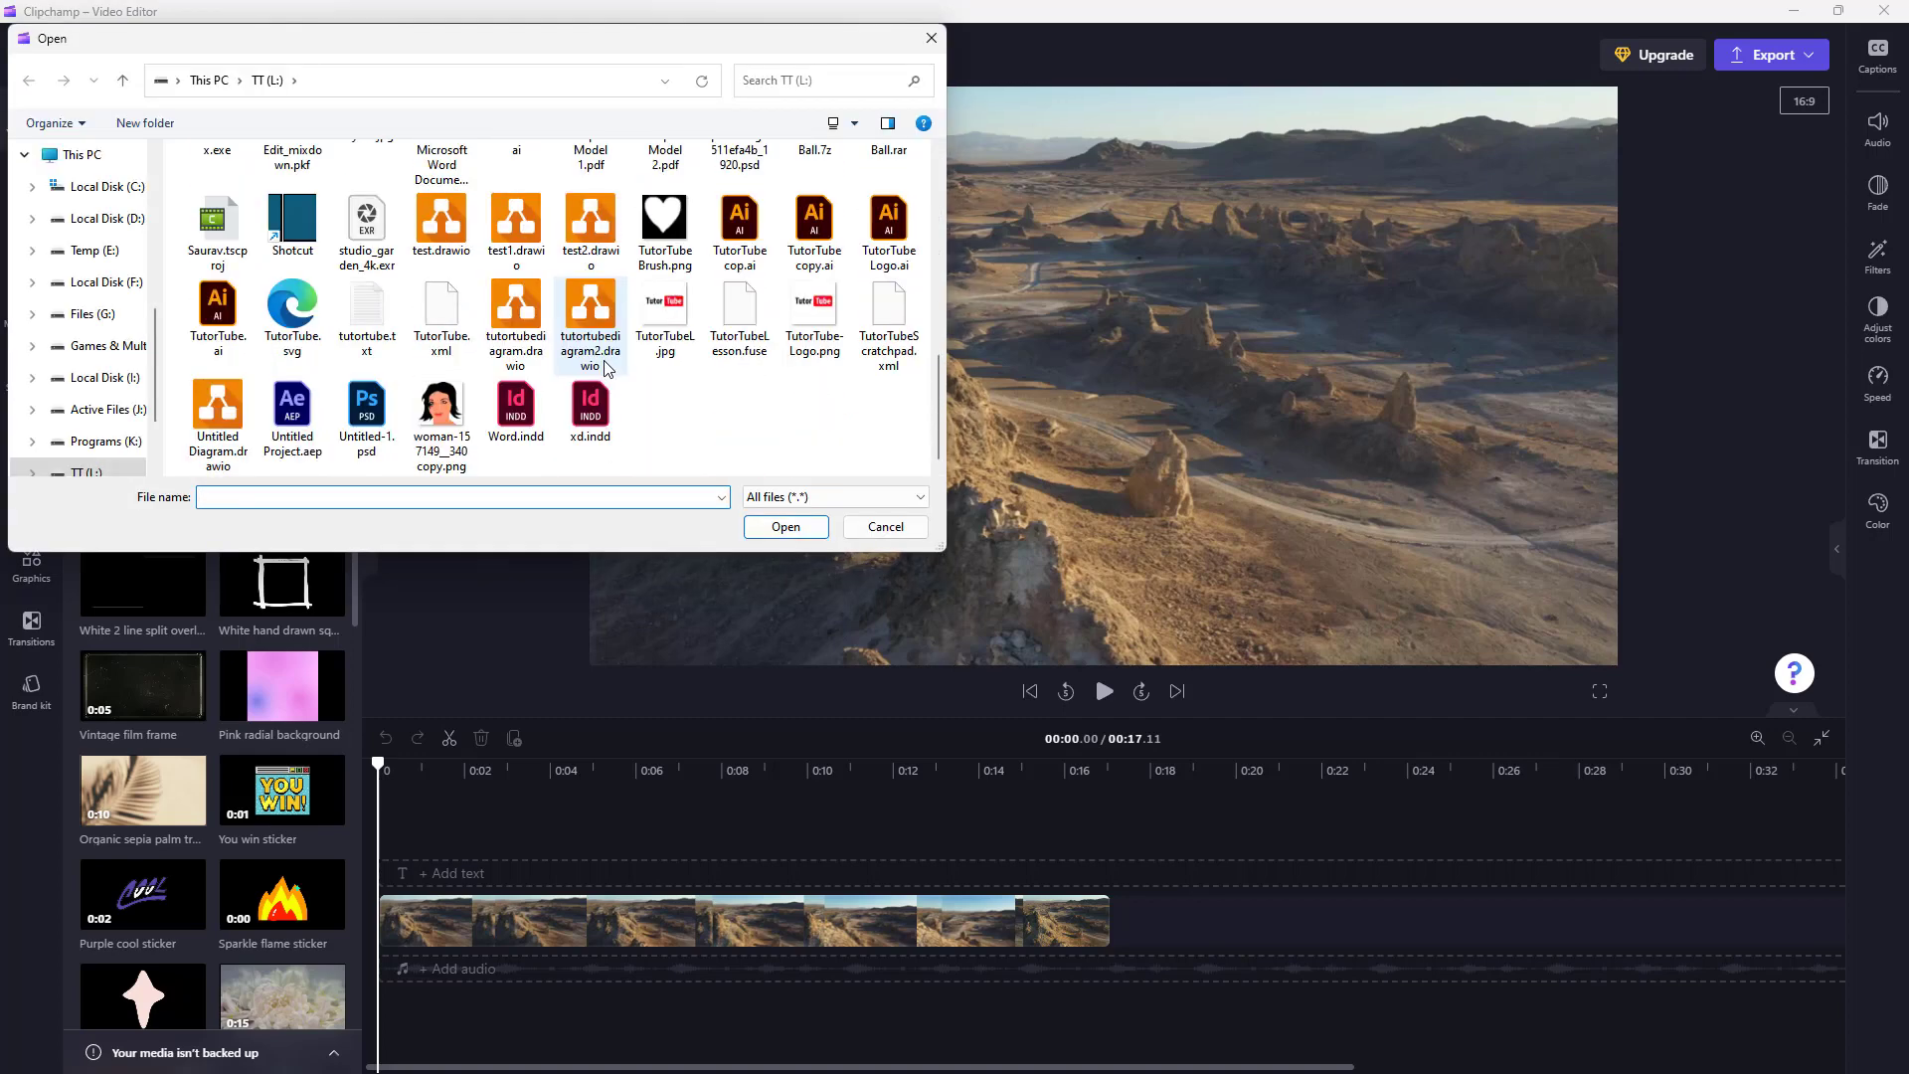
{"action": "left_click", "coordinate": [434, 233]}
{"action": "type", "text": "example p"}
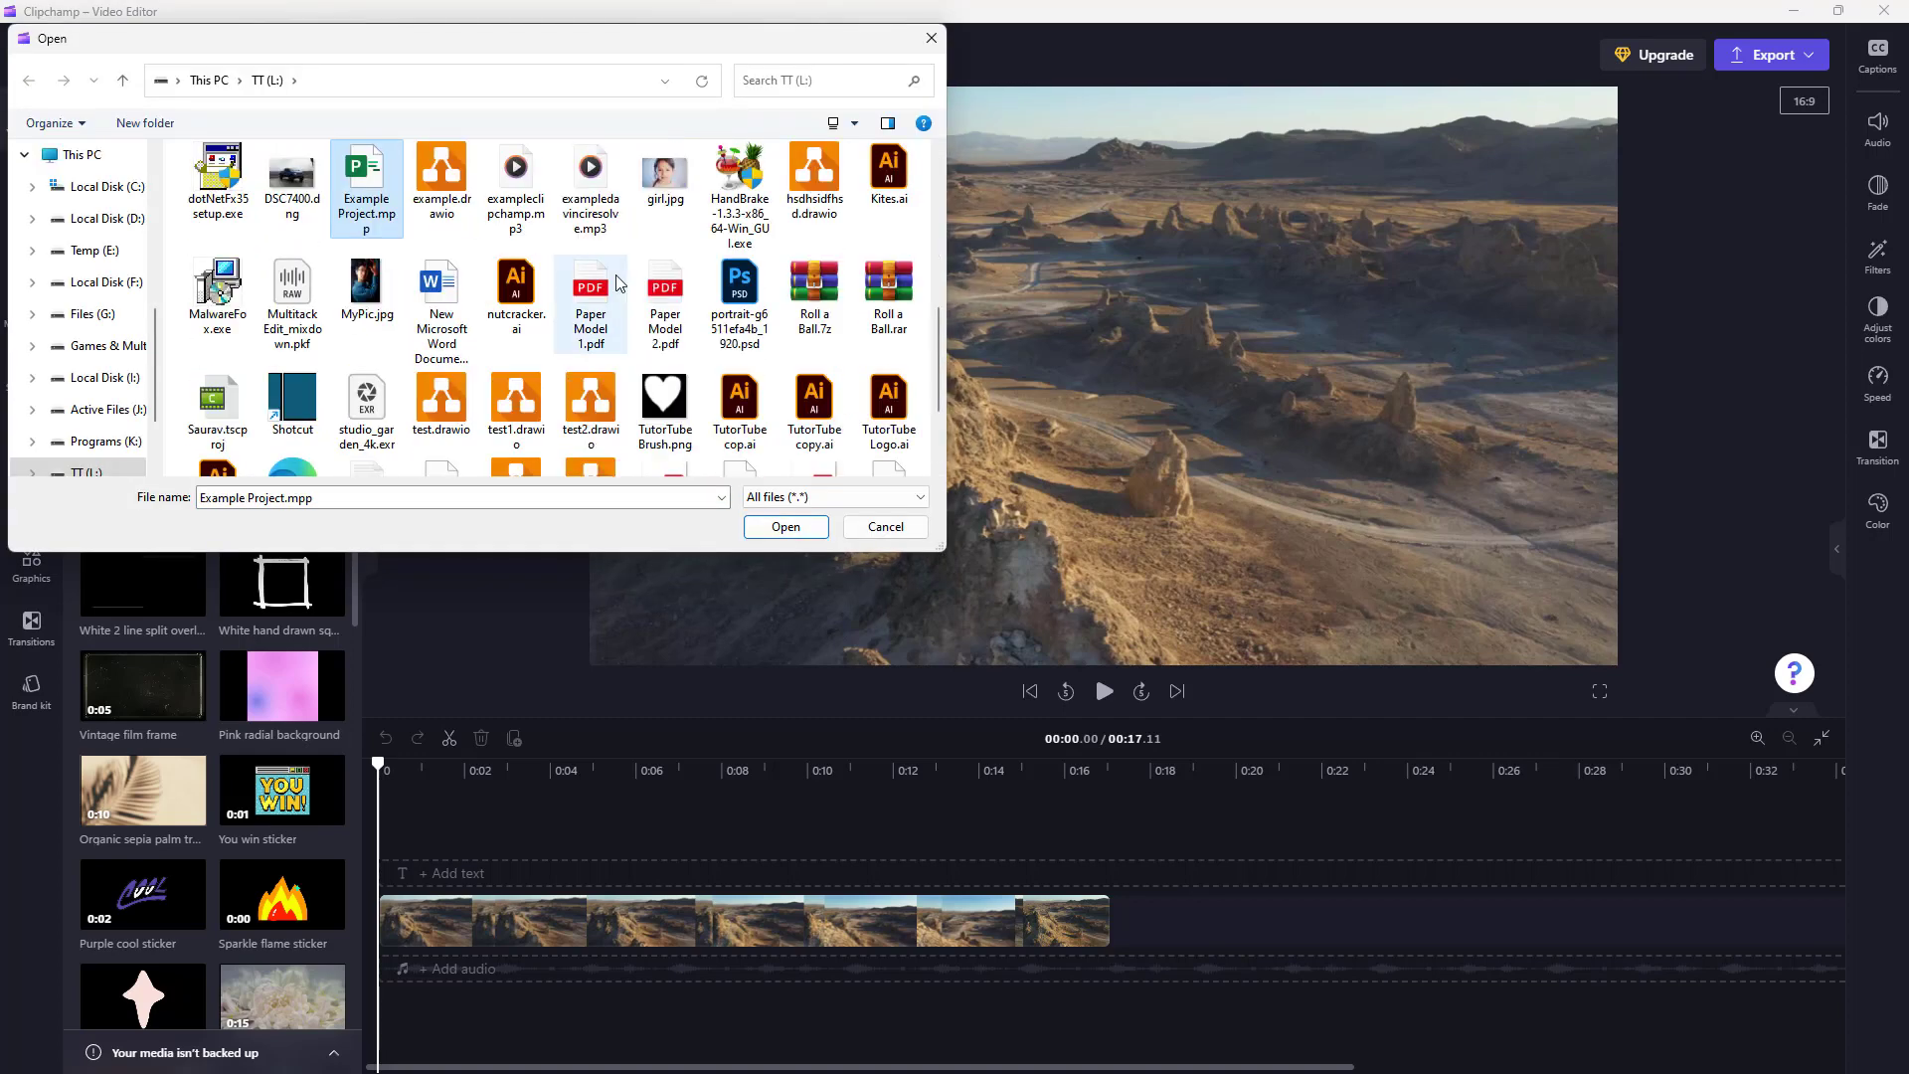
{"action": "left_click", "coordinate": [517, 209]}
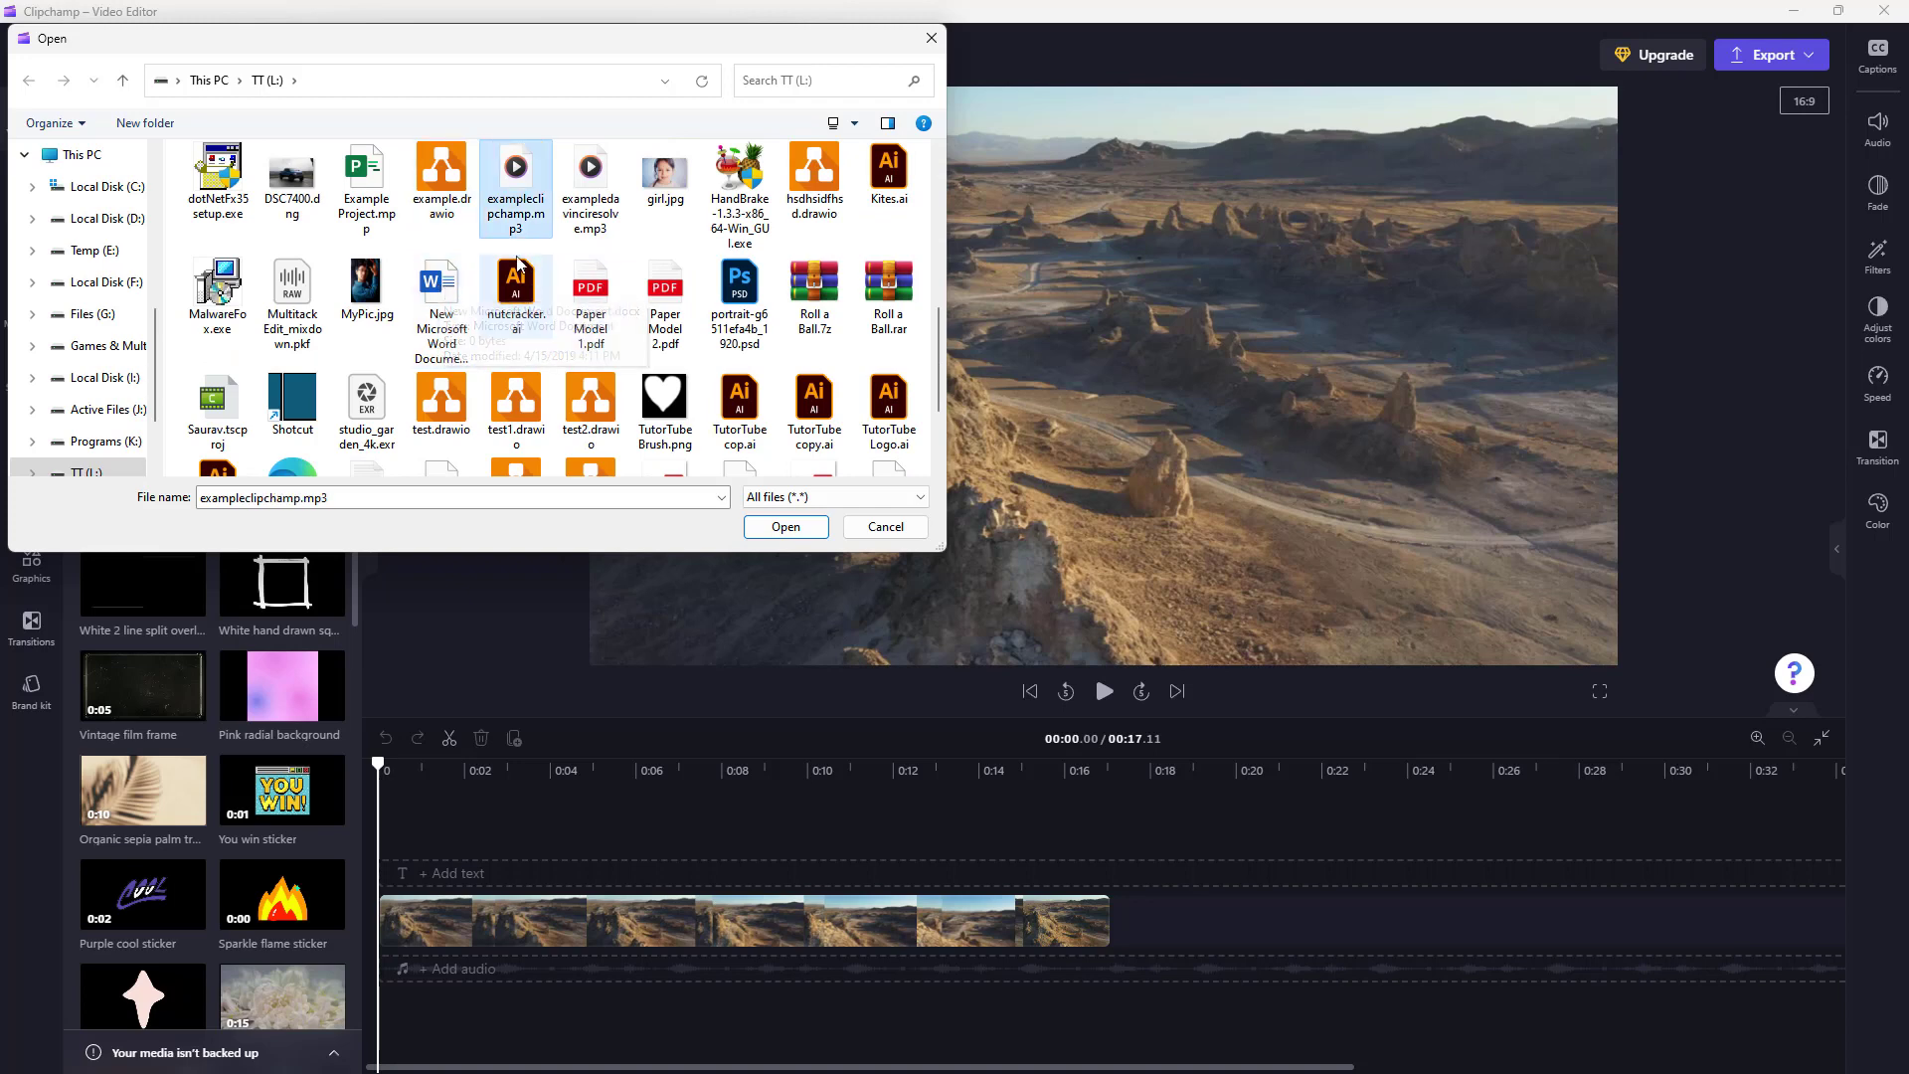
{"action": "left_click", "coordinate": [786, 527]}
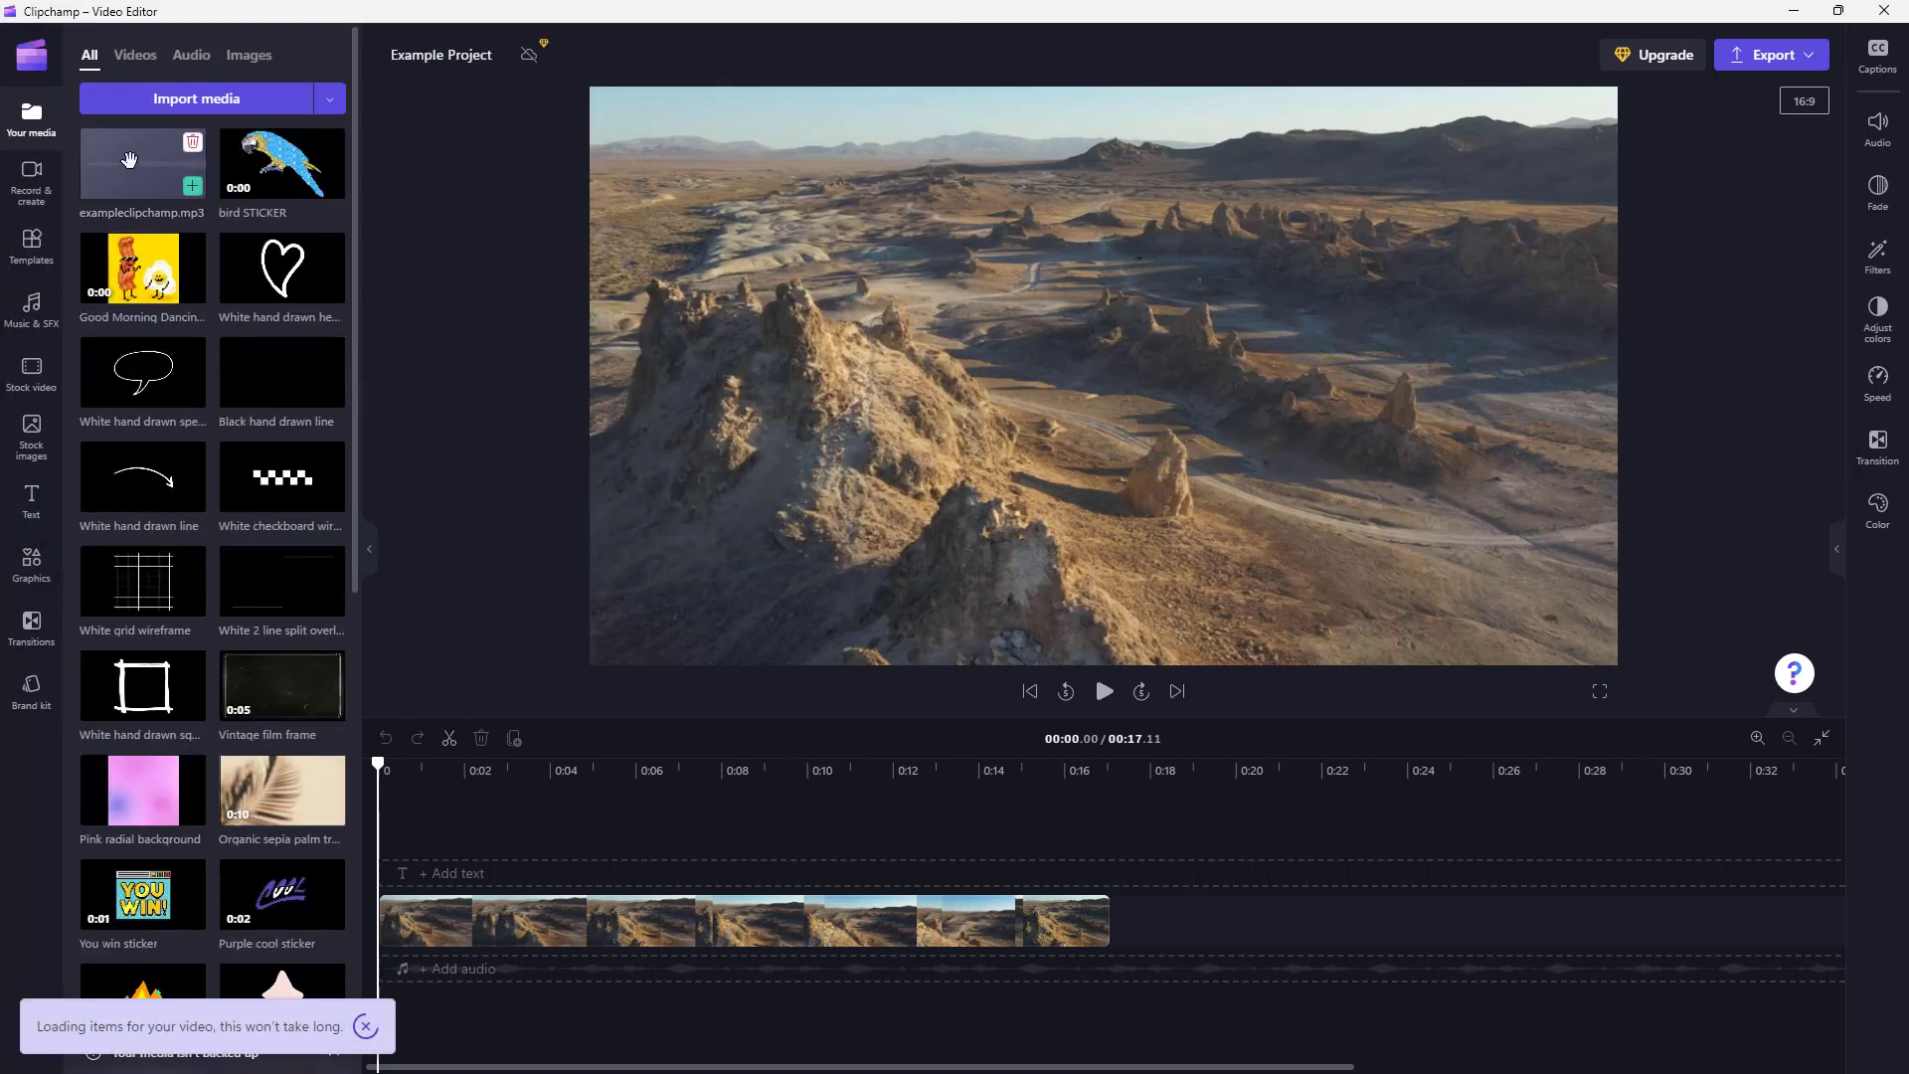
Put exampleclipchamp.mp3 on the timeline, generate auto-captions, and tick Hide captions in video.
{"action": "left_click_drag", "start_coordinate": [134, 164], "coordinate": [523, 972]}
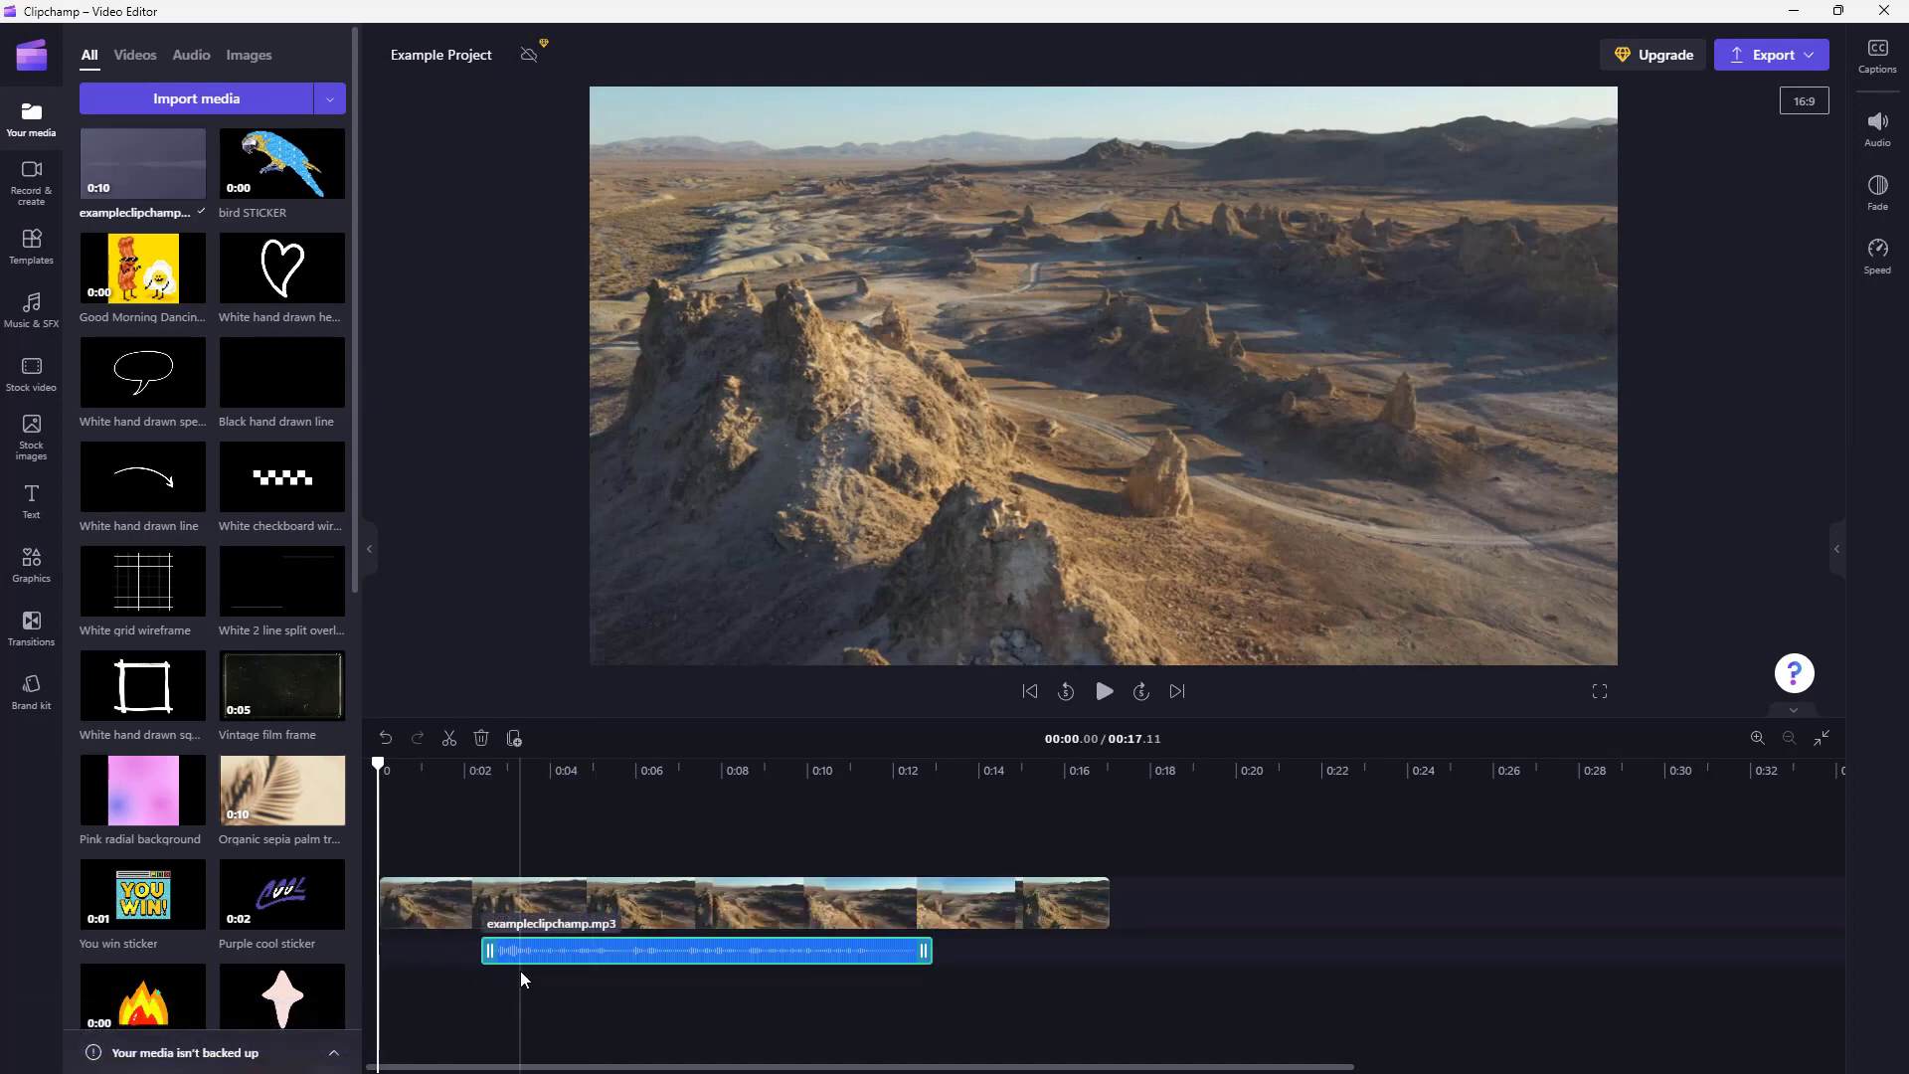
{"action": "left_click", "coordinate": [1878, 62]}
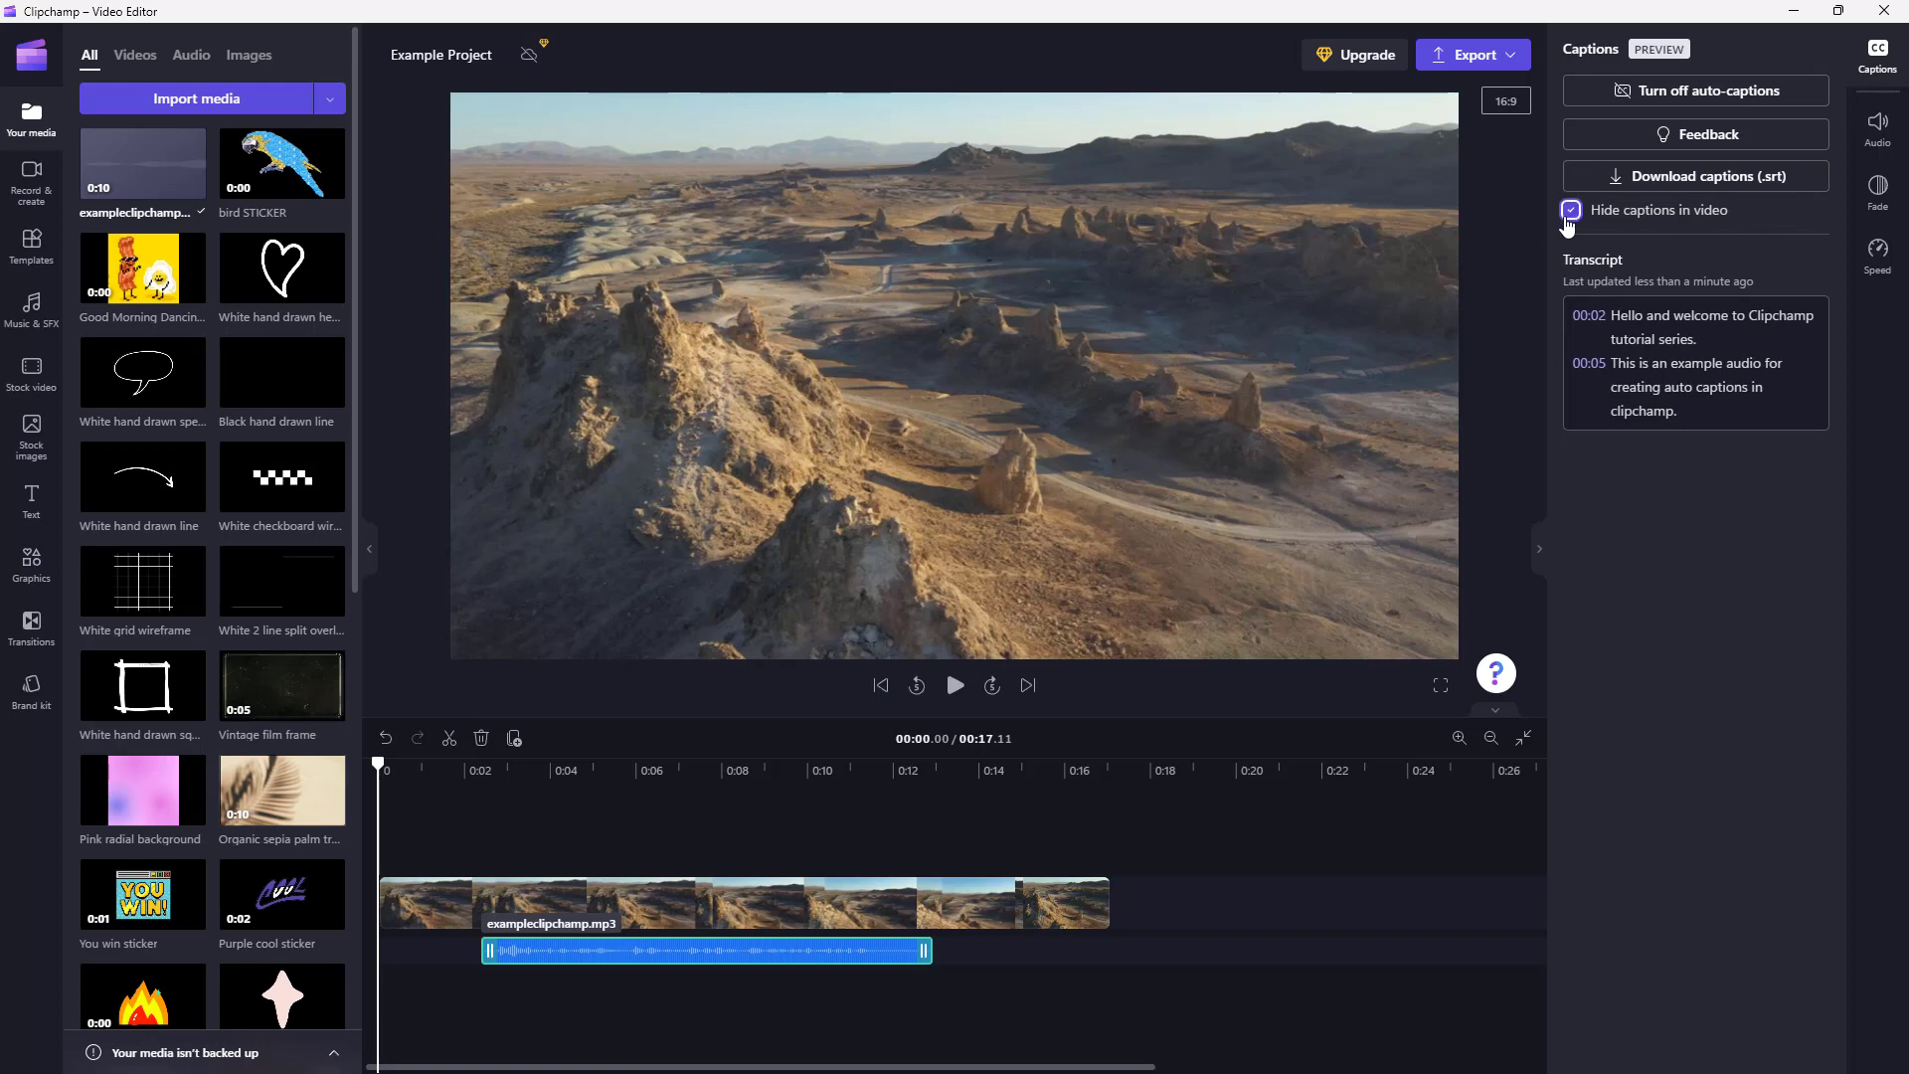
{"action": "left_click", "coordinate": [1566, 221]}
{"action": "left_click", "coordinate": [478, 770]}
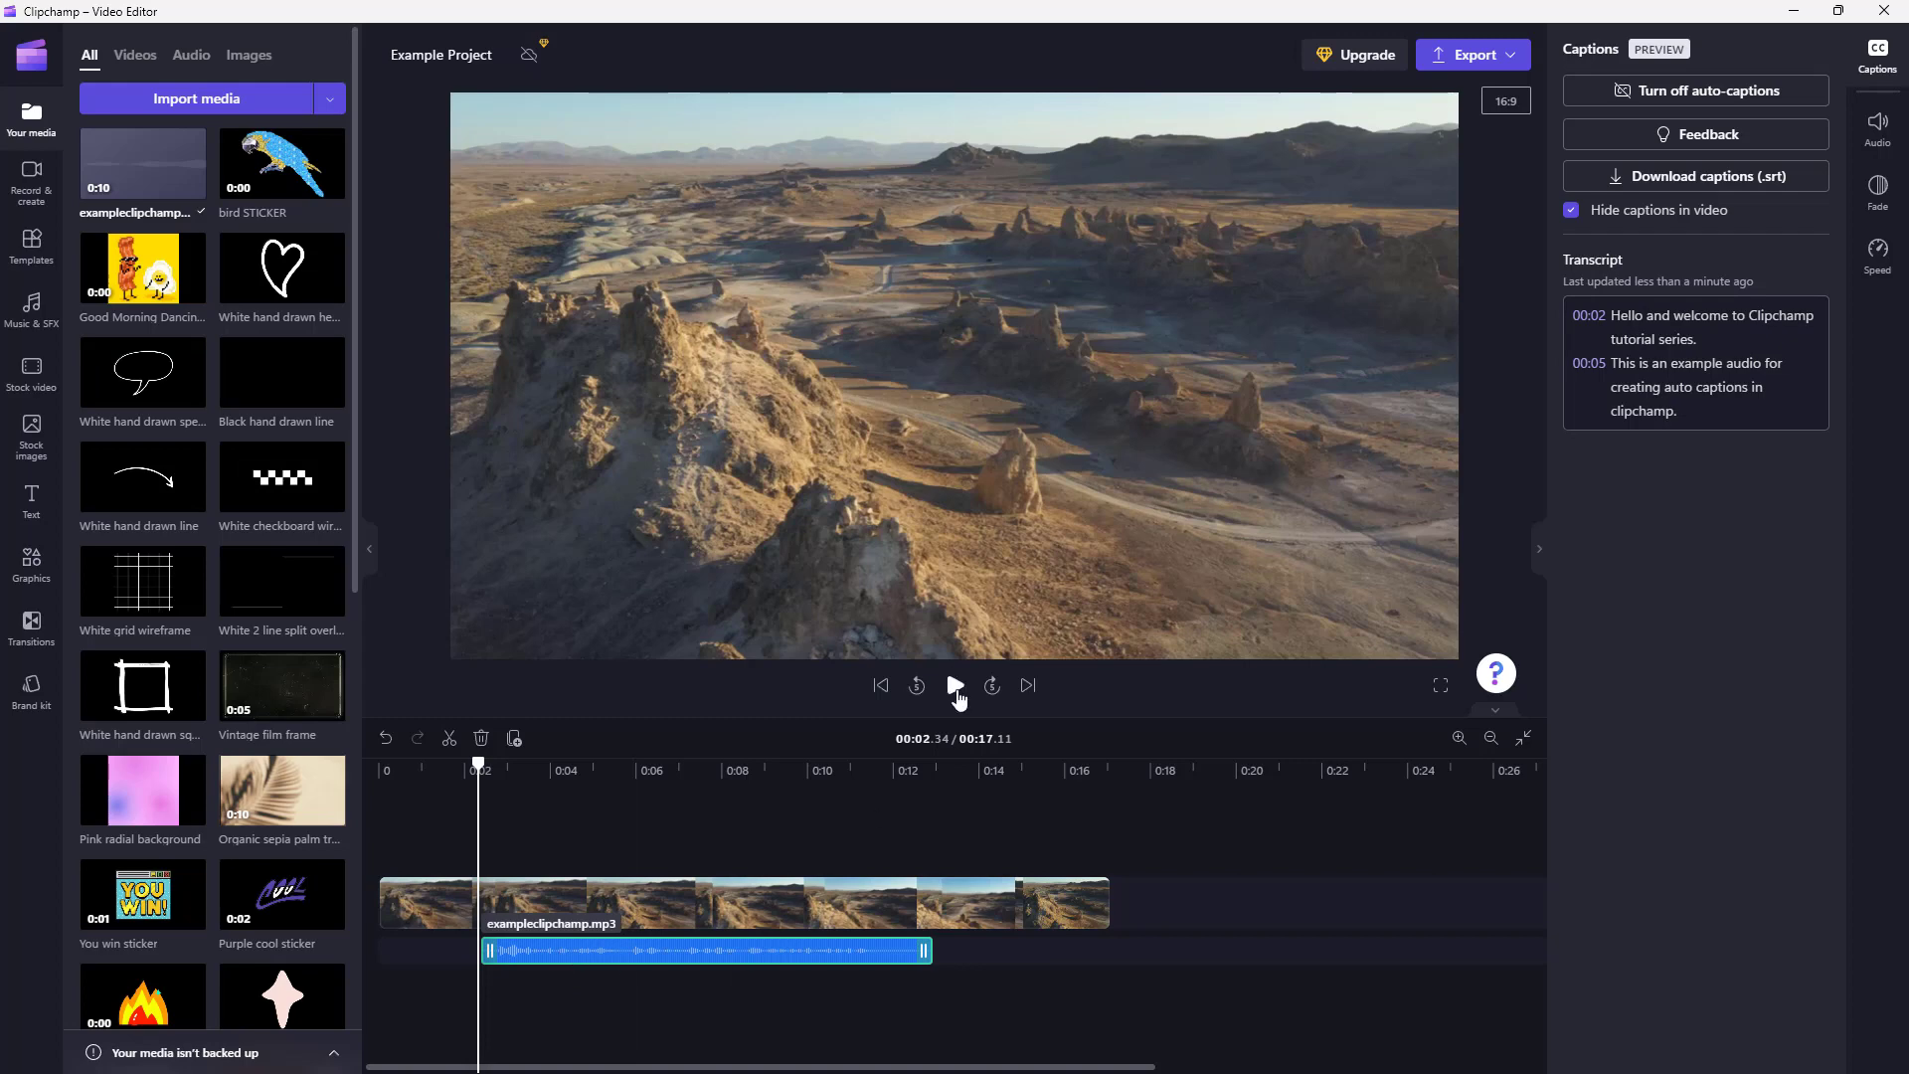
{"action": "left_click", "coordinate": [955, 691]}
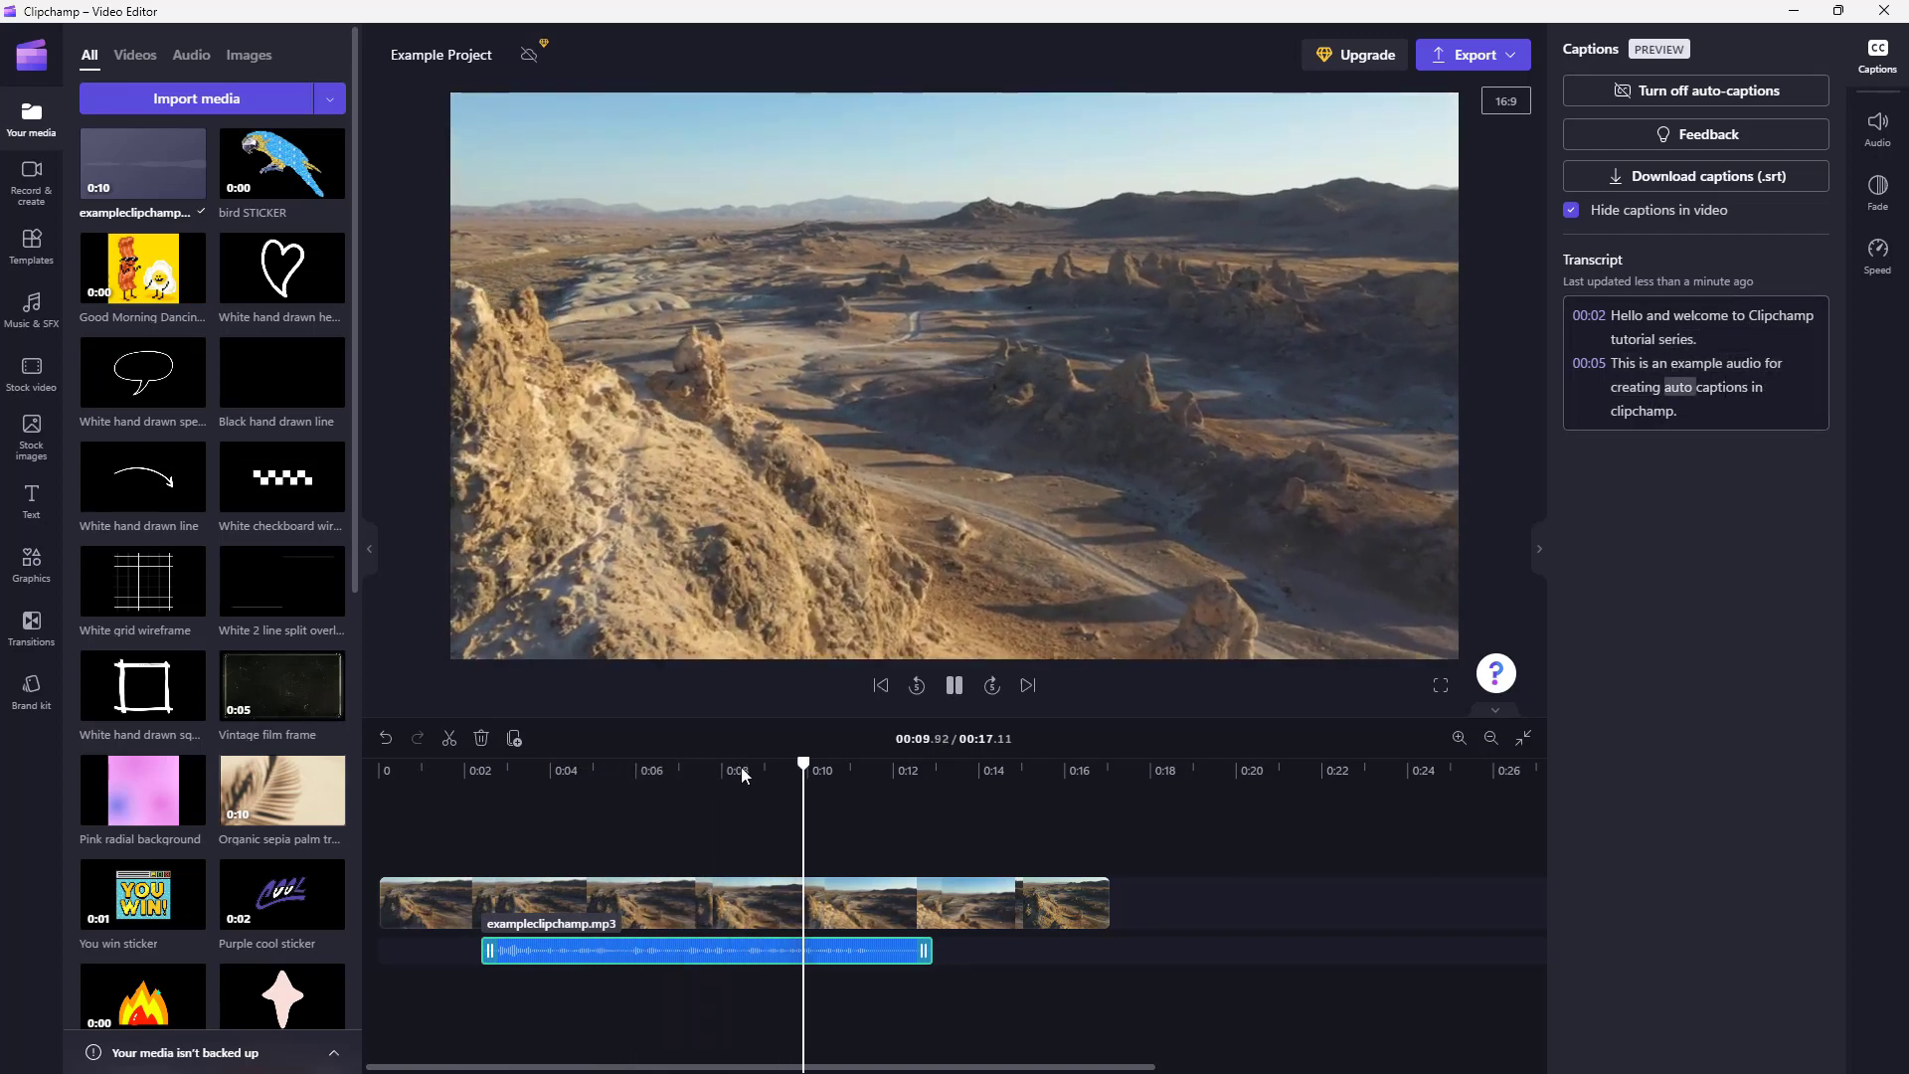
{"action": "left_click", "coordinate": [955, 696]}
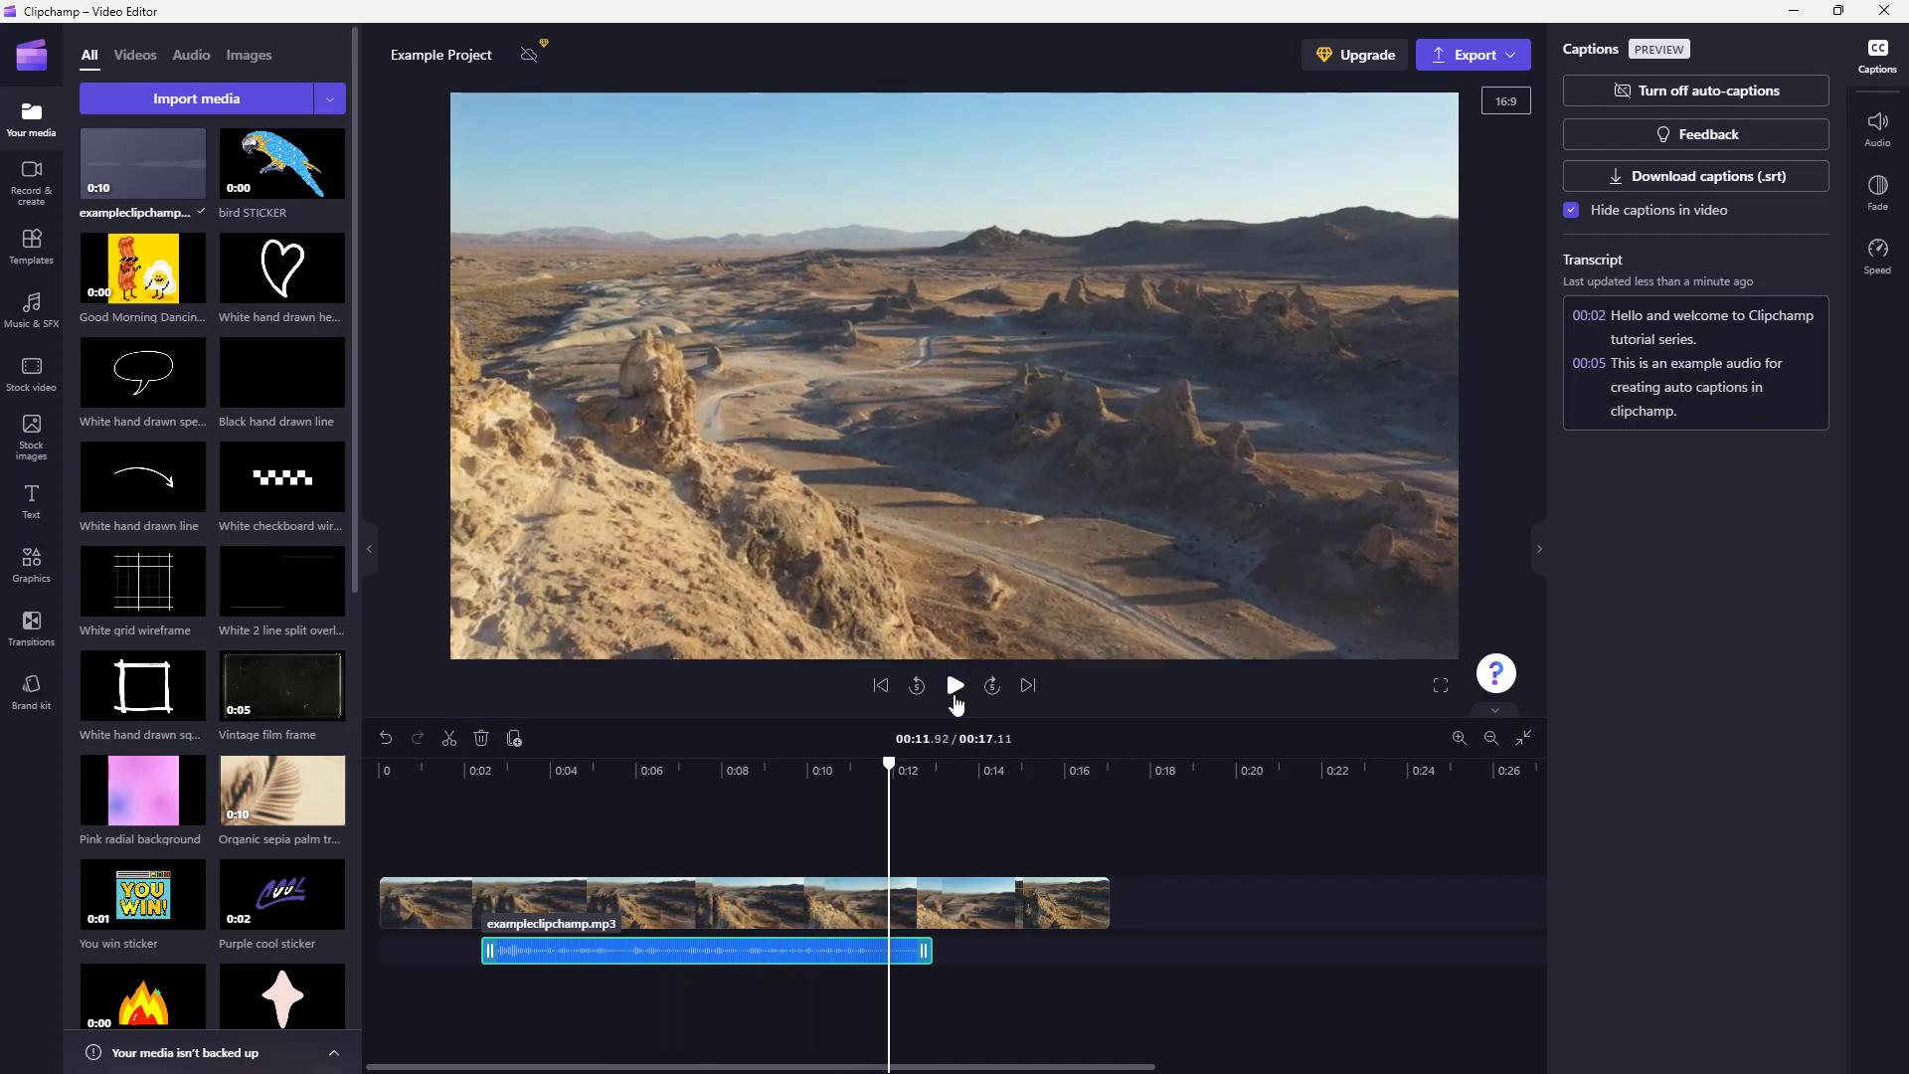
{"action": "left_click", "coordinate": [1643, 318]}
{"action": "left_click", "coordinate": [1735, 317]}
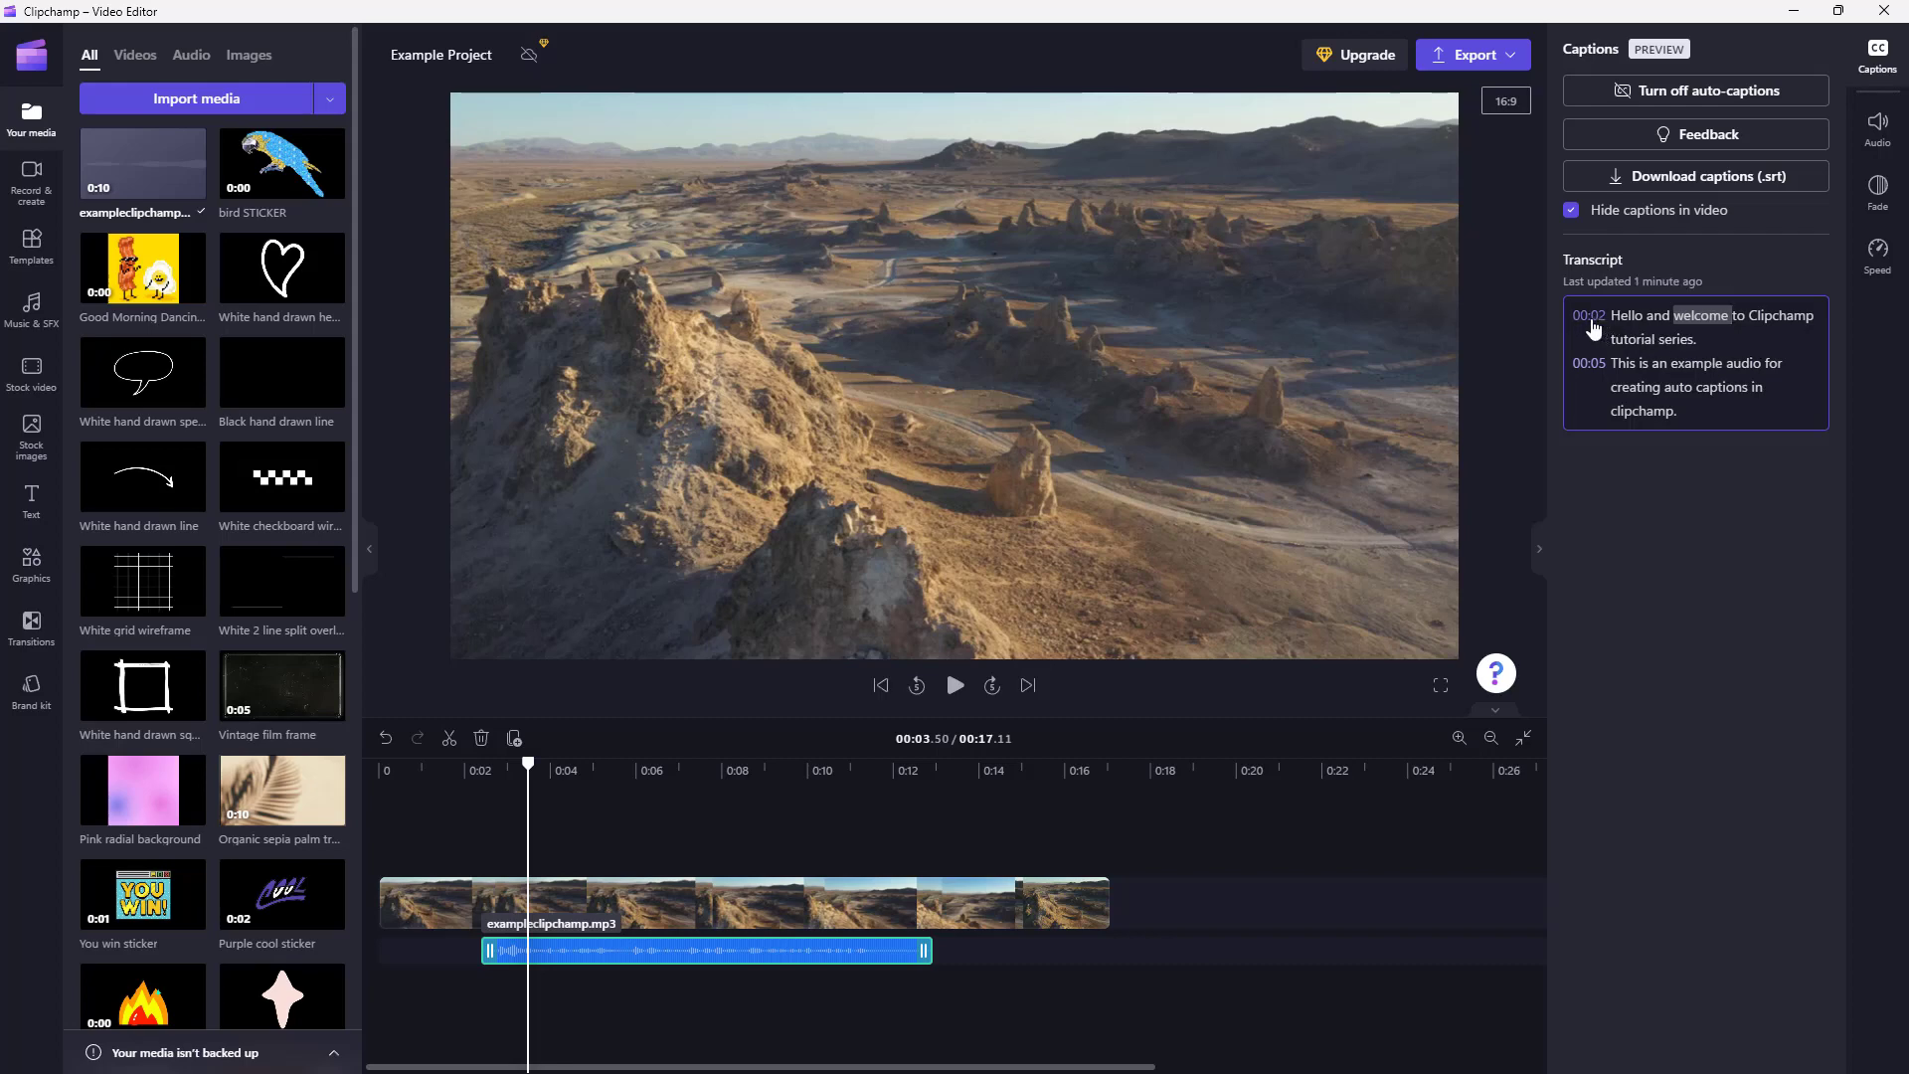
{"action": "left_click", "coordinate": [1596, 322]}
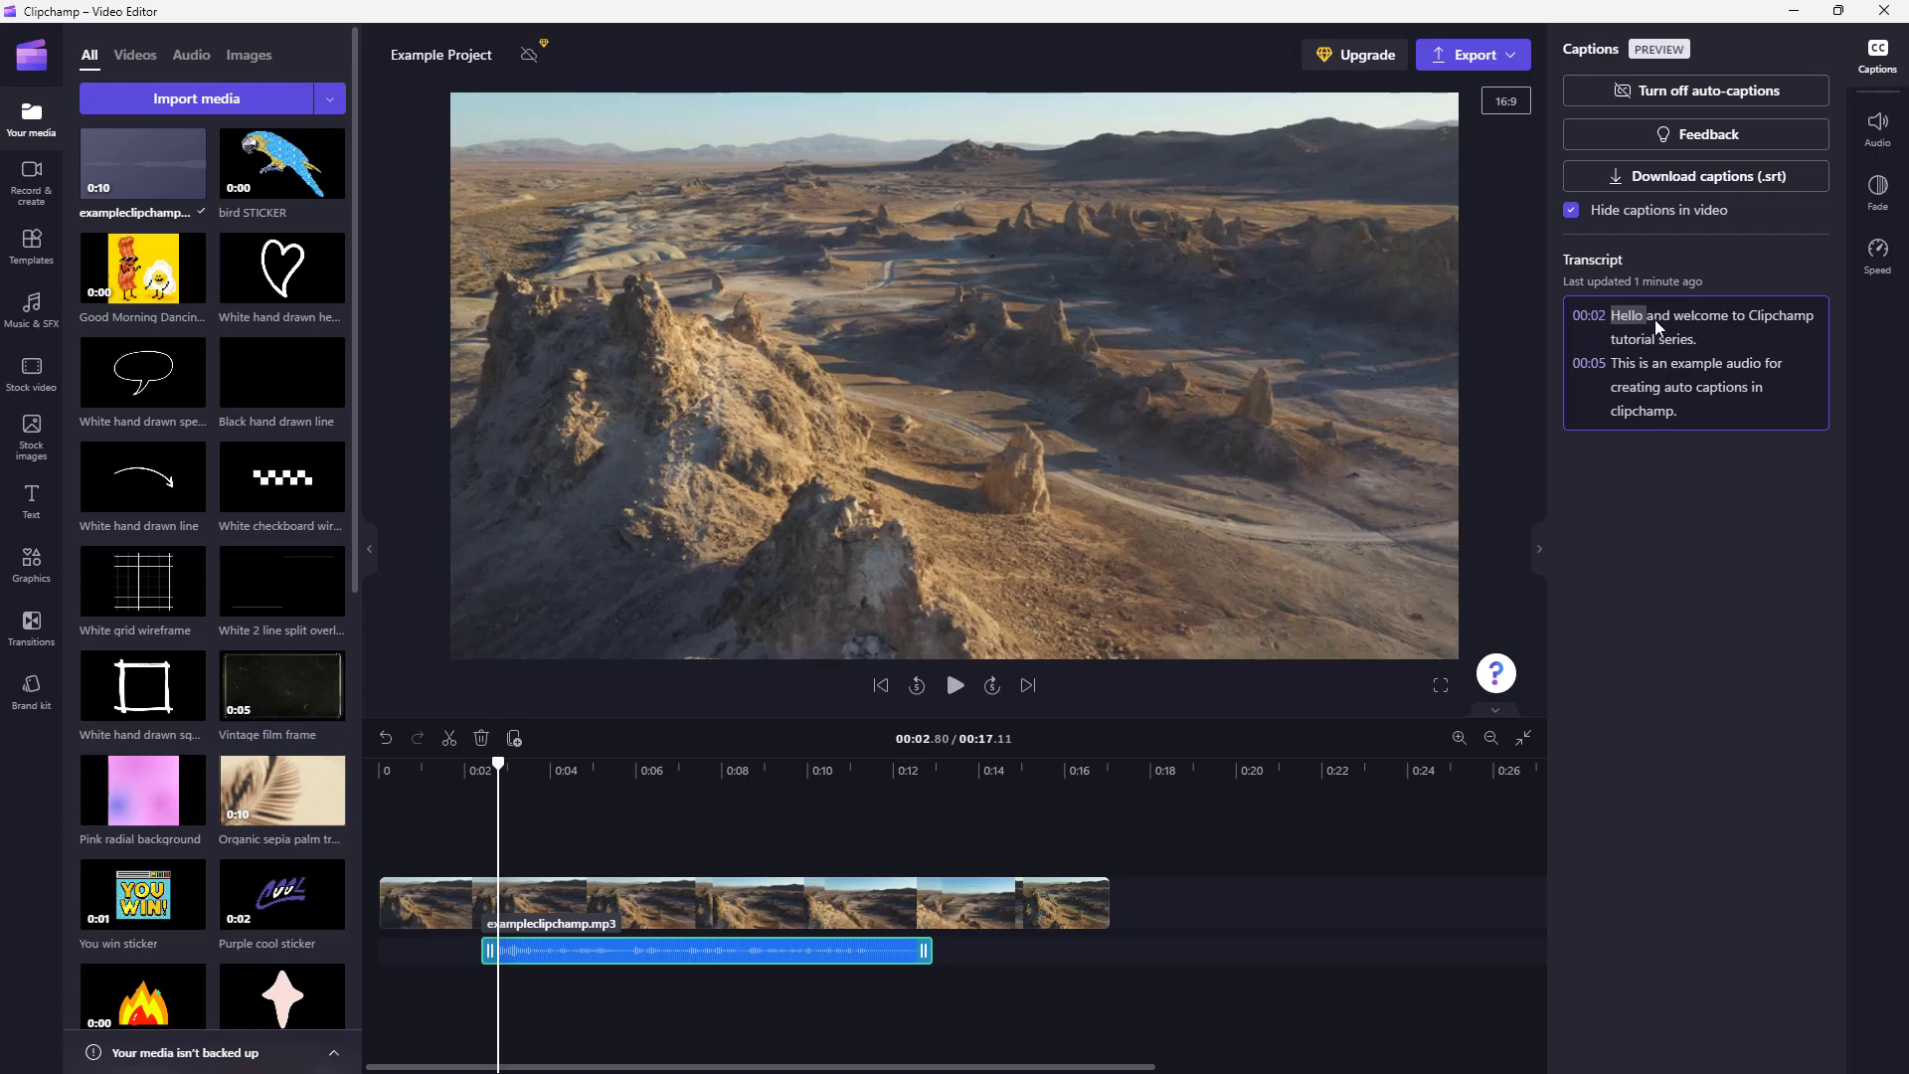
{"action": "left_click", "coordinate": [1656, 387]}
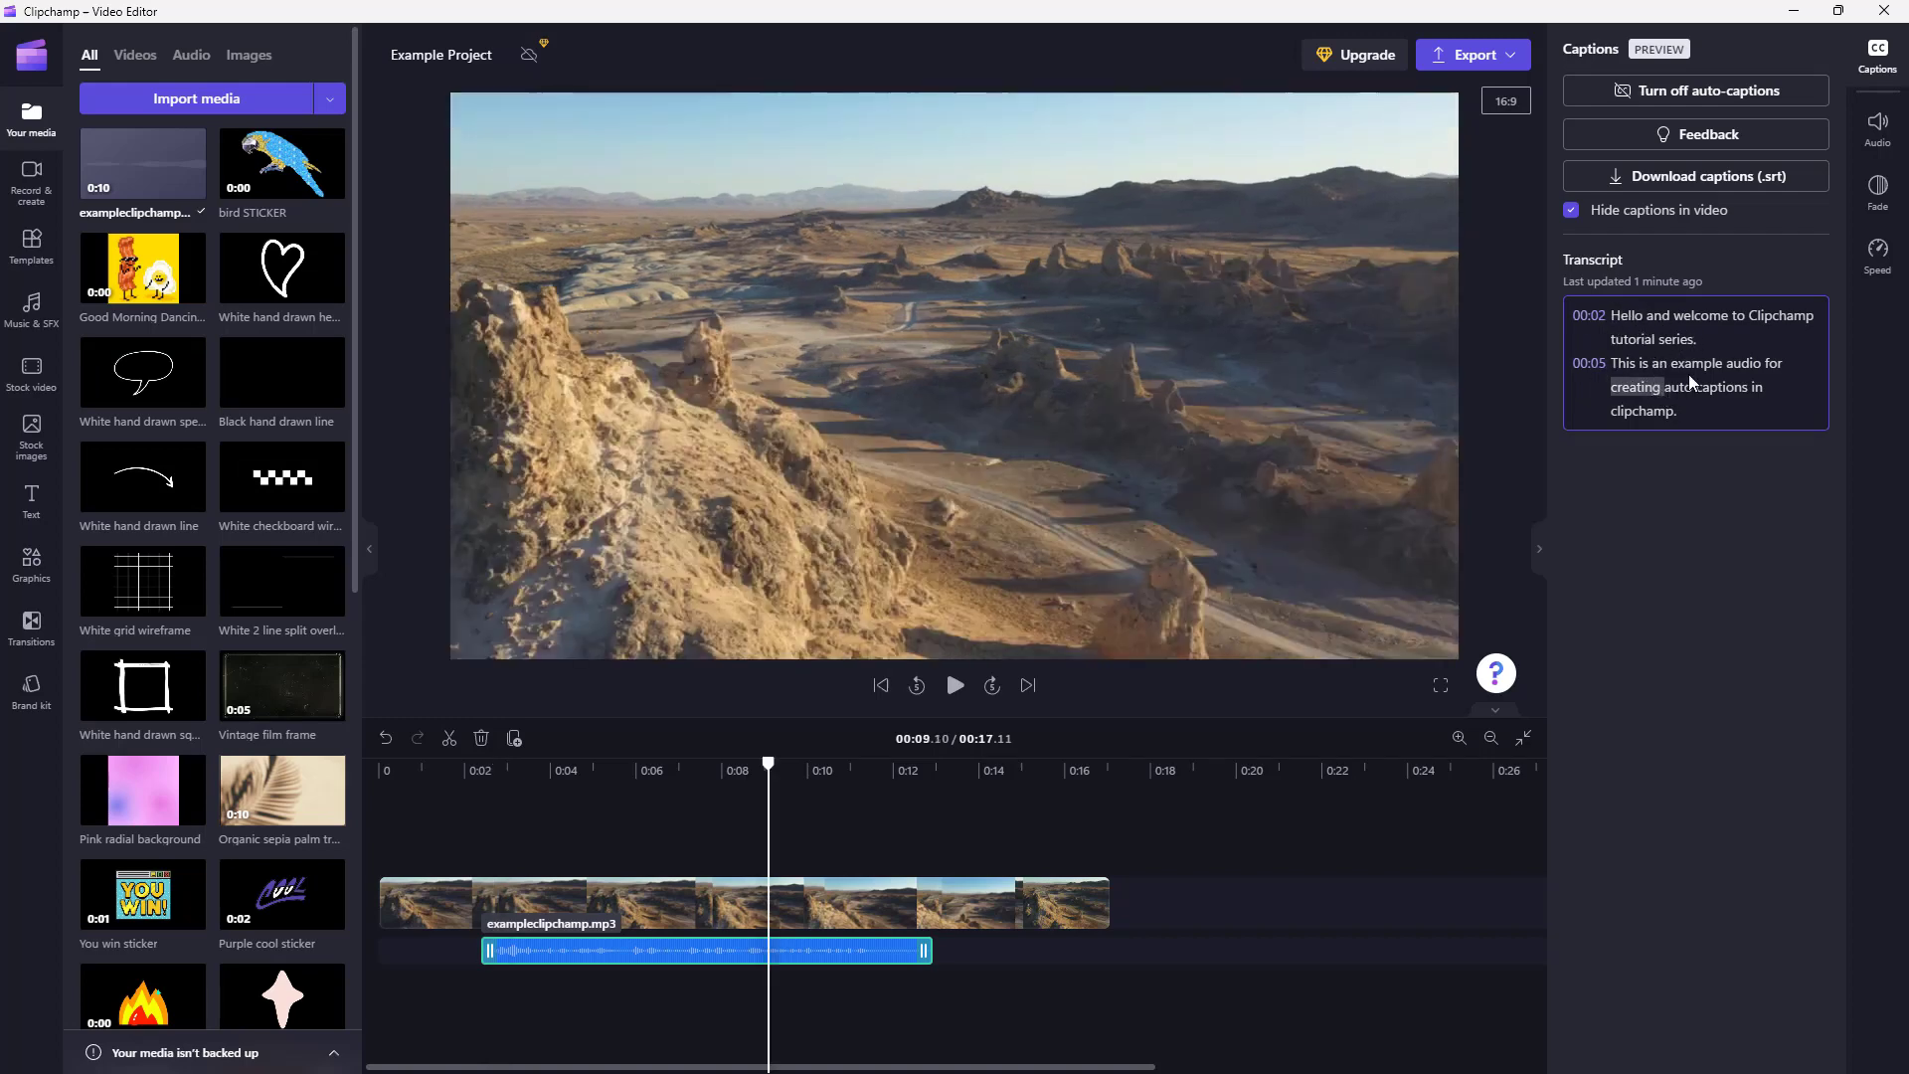
{"action": "left_click", "coordinate": [1690, 316]}
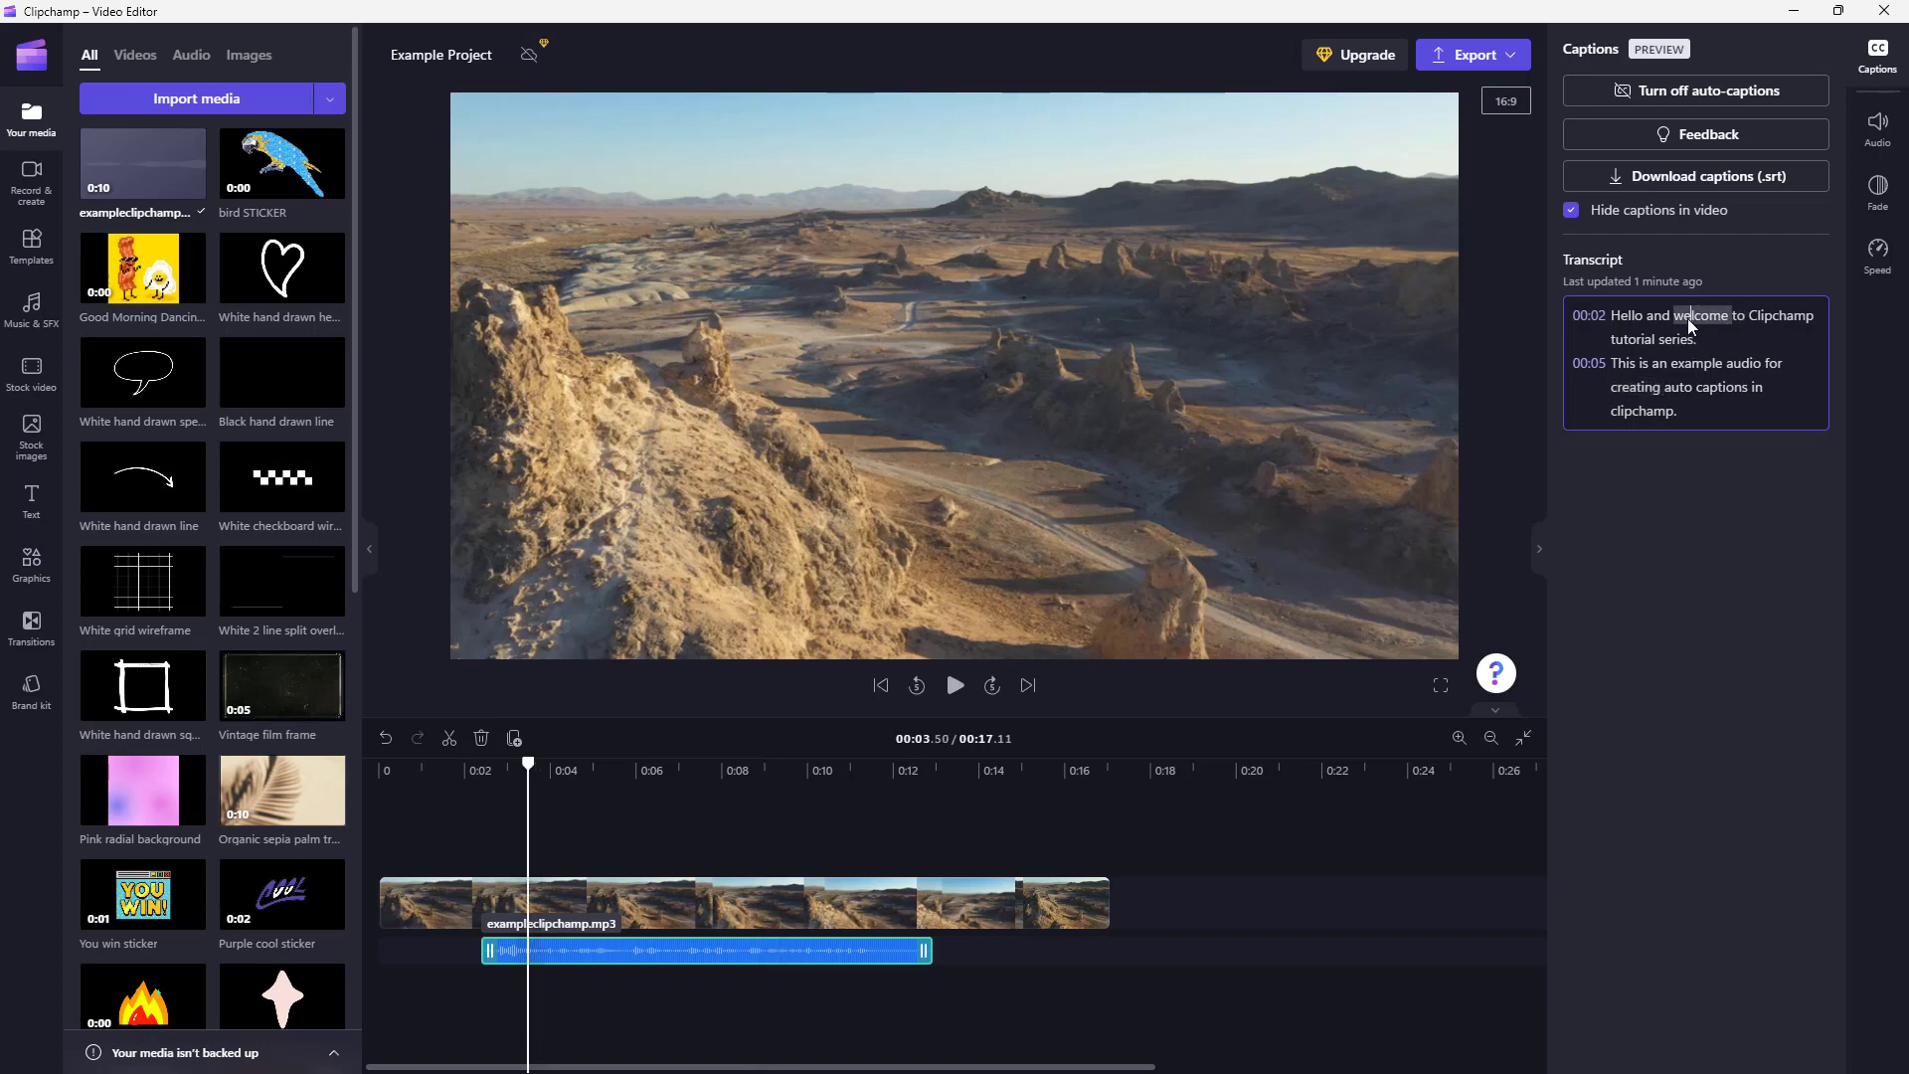
Capitalise 'Tutorial', 'Series.' and 'Clipchamp' in the caption transcript.
{"action": "left_click", "coordinate": [1616, 339]}
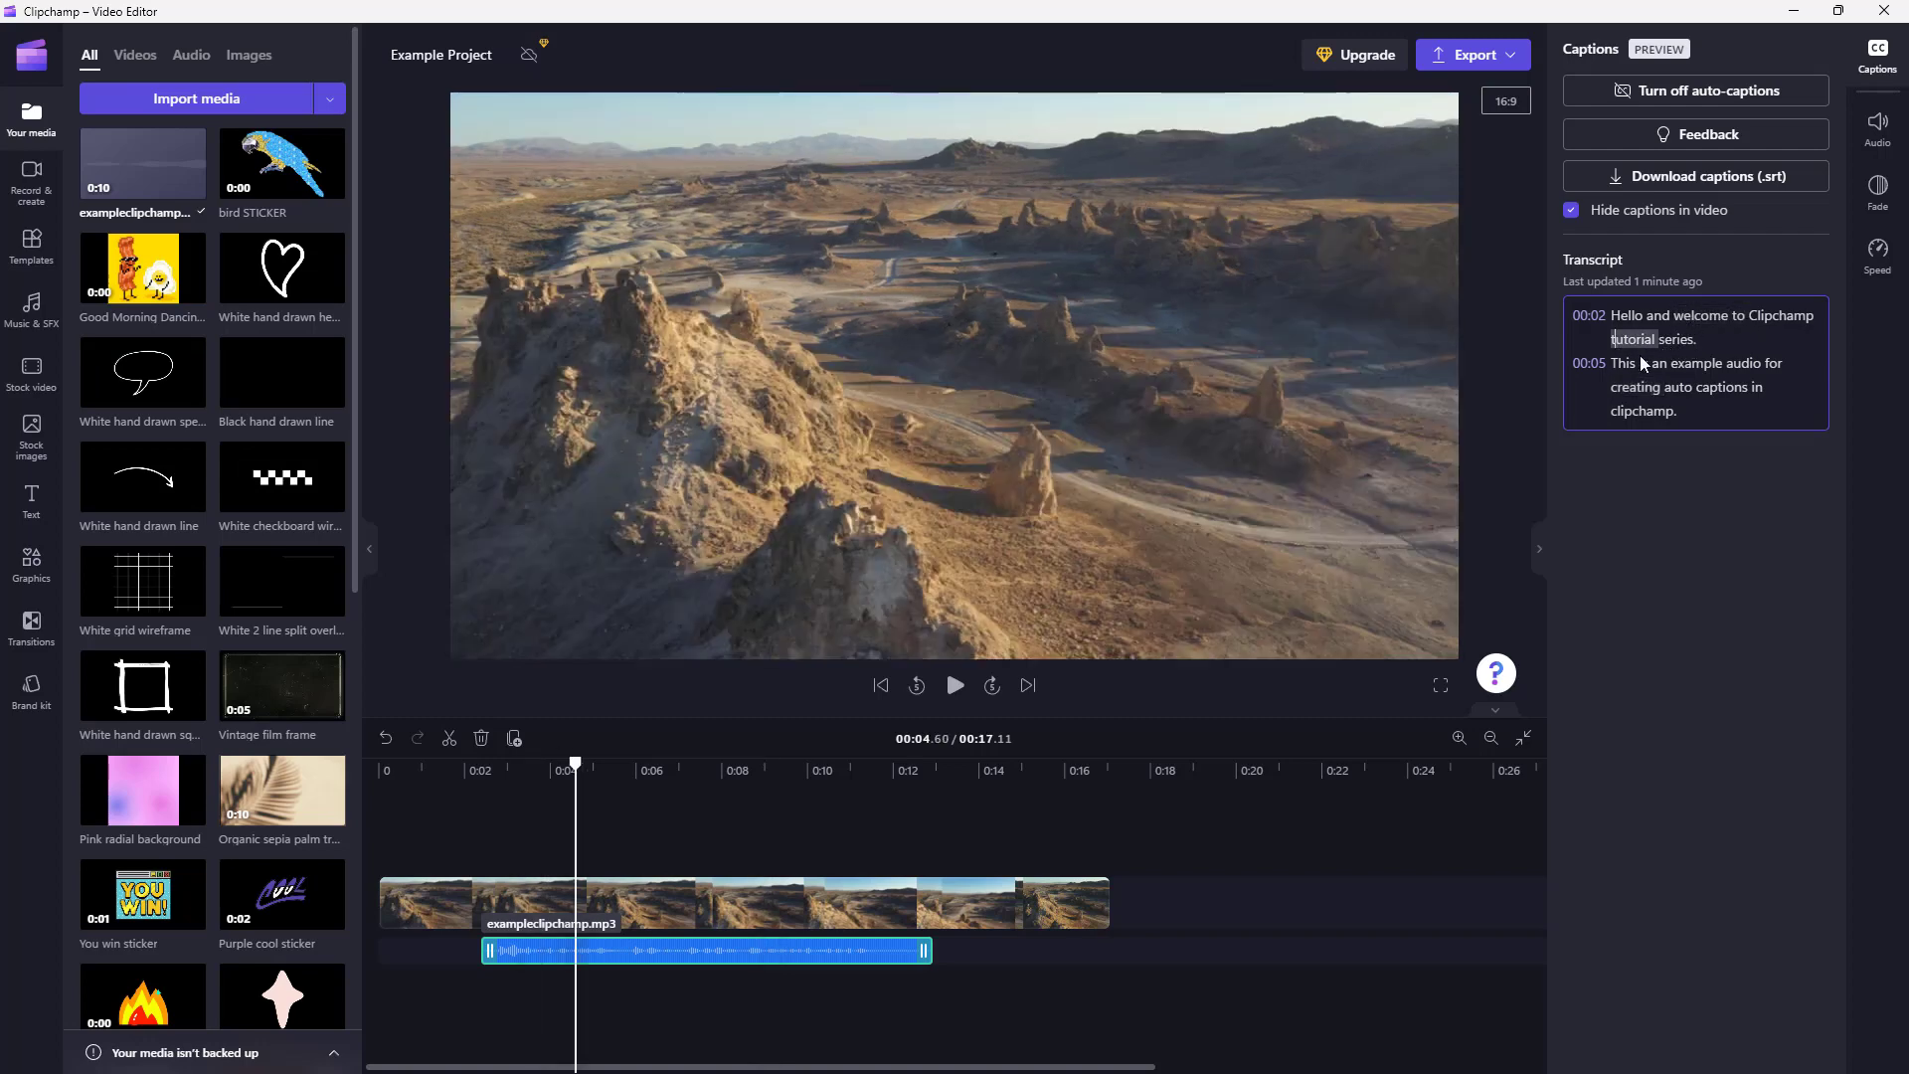
{"action": "key", "text": "BackSpace"}
{"action": "type", "text": "T"}
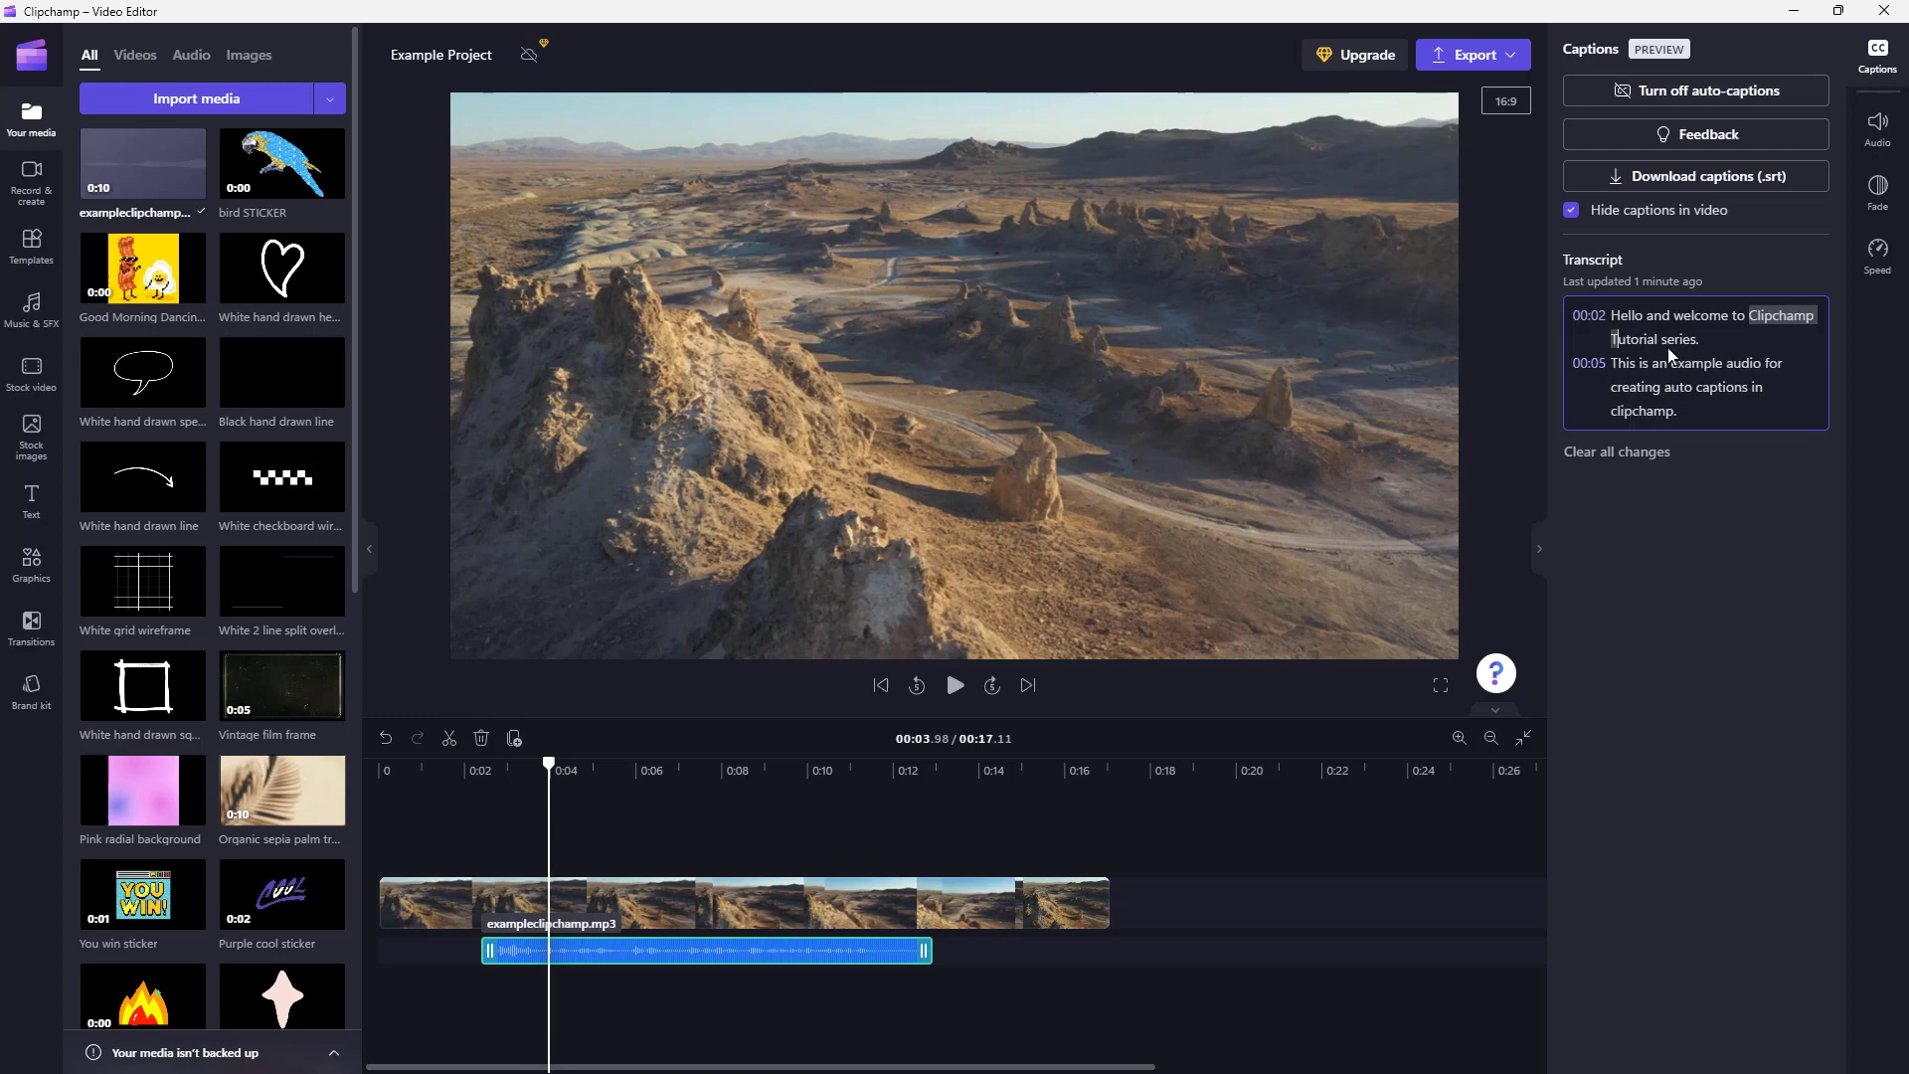
{"action": "left_click", "coordinate": [1683, 350]}
{"action": "key", "text": "BackSpace"}
{"action": "type", "text": "S"}
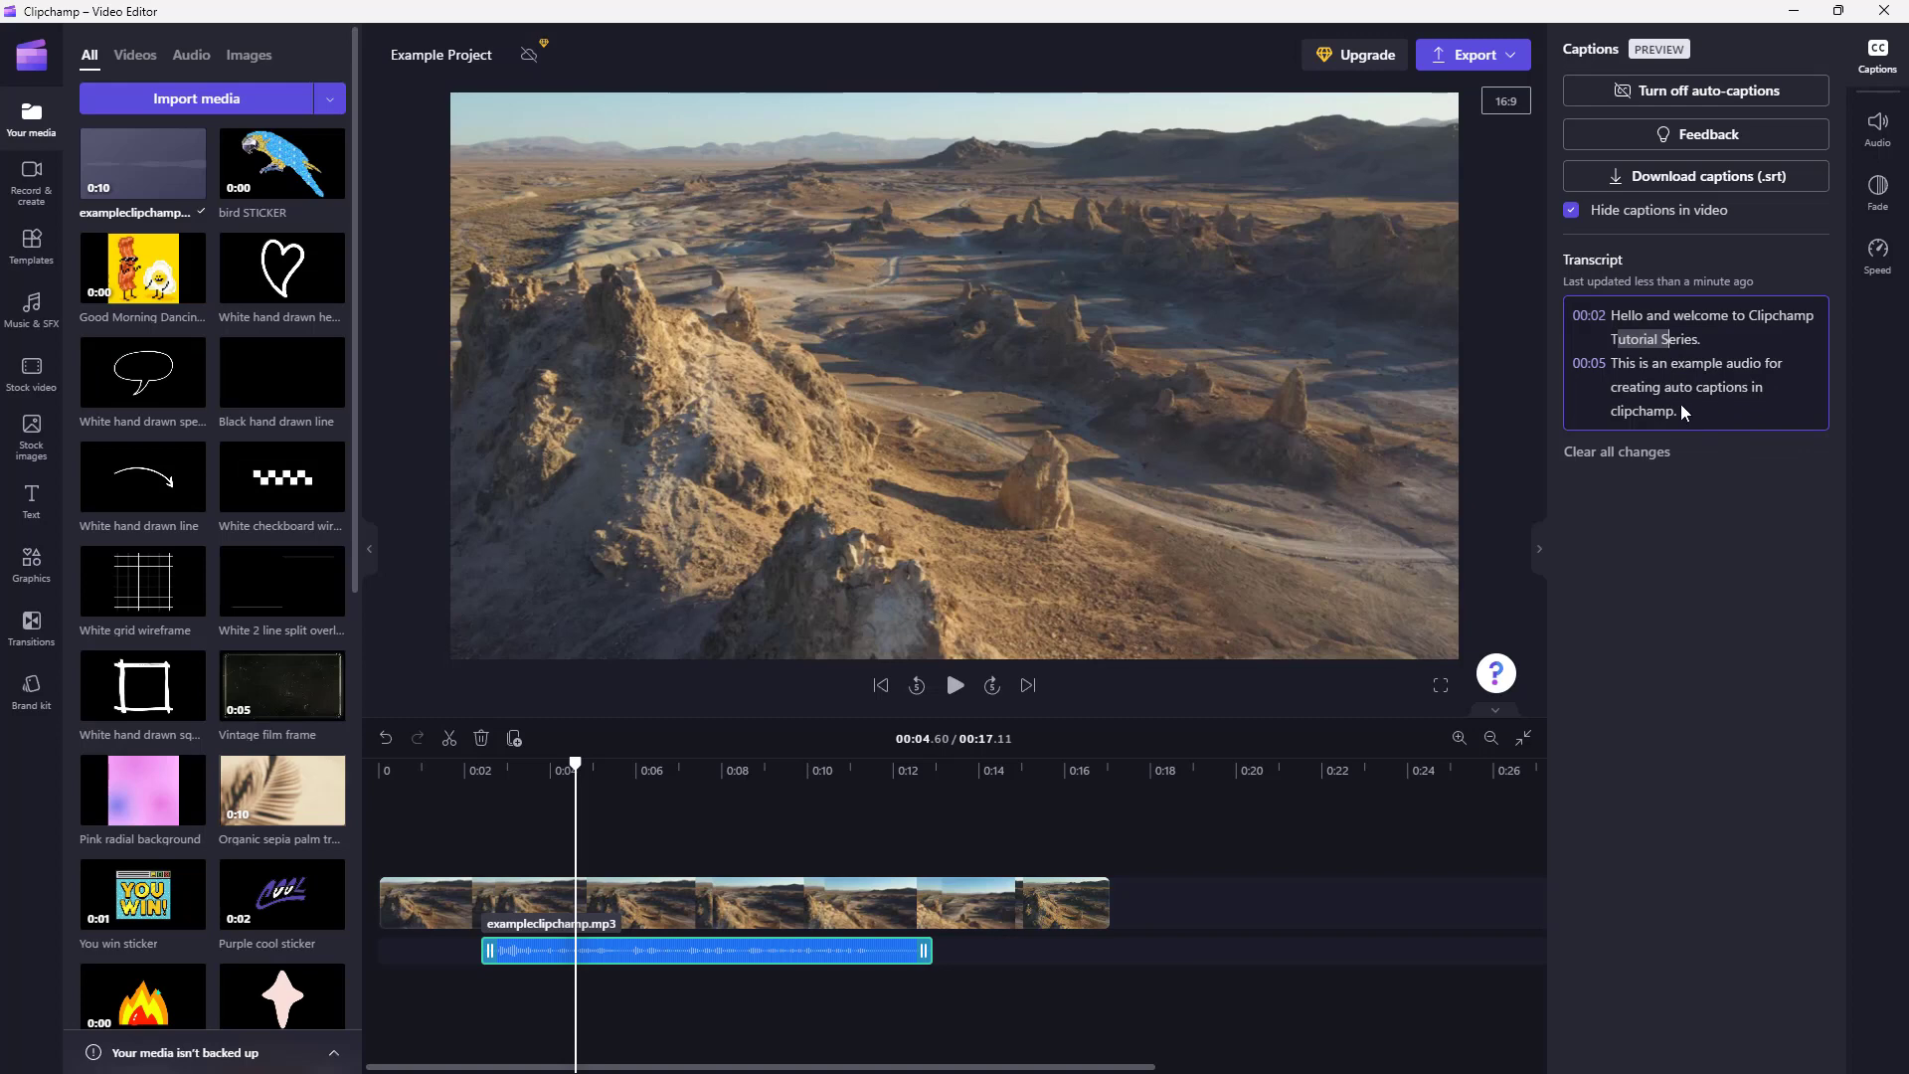
{"action": "left_click", "coordinate": [1623, 412]}
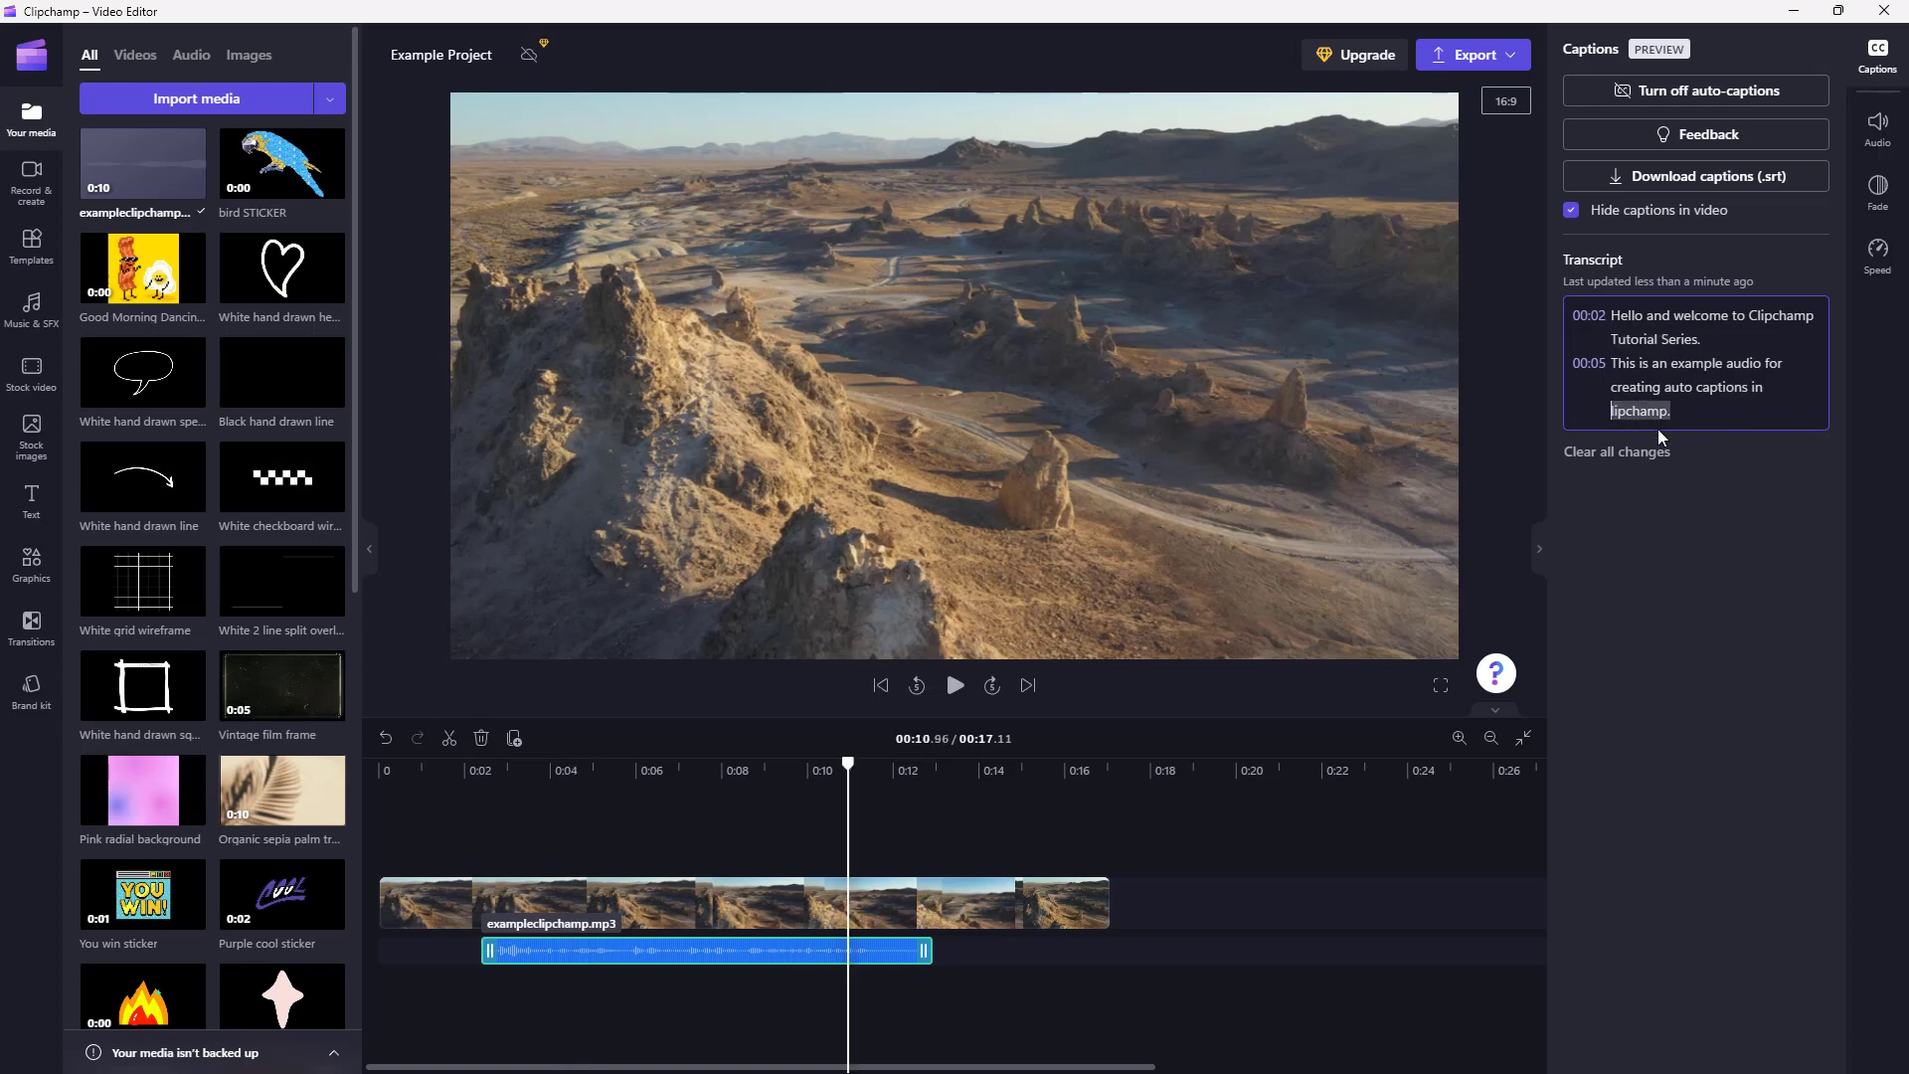
{"action": "key", "text": "BackSpace"}
{"action": "type", "text": "C"}
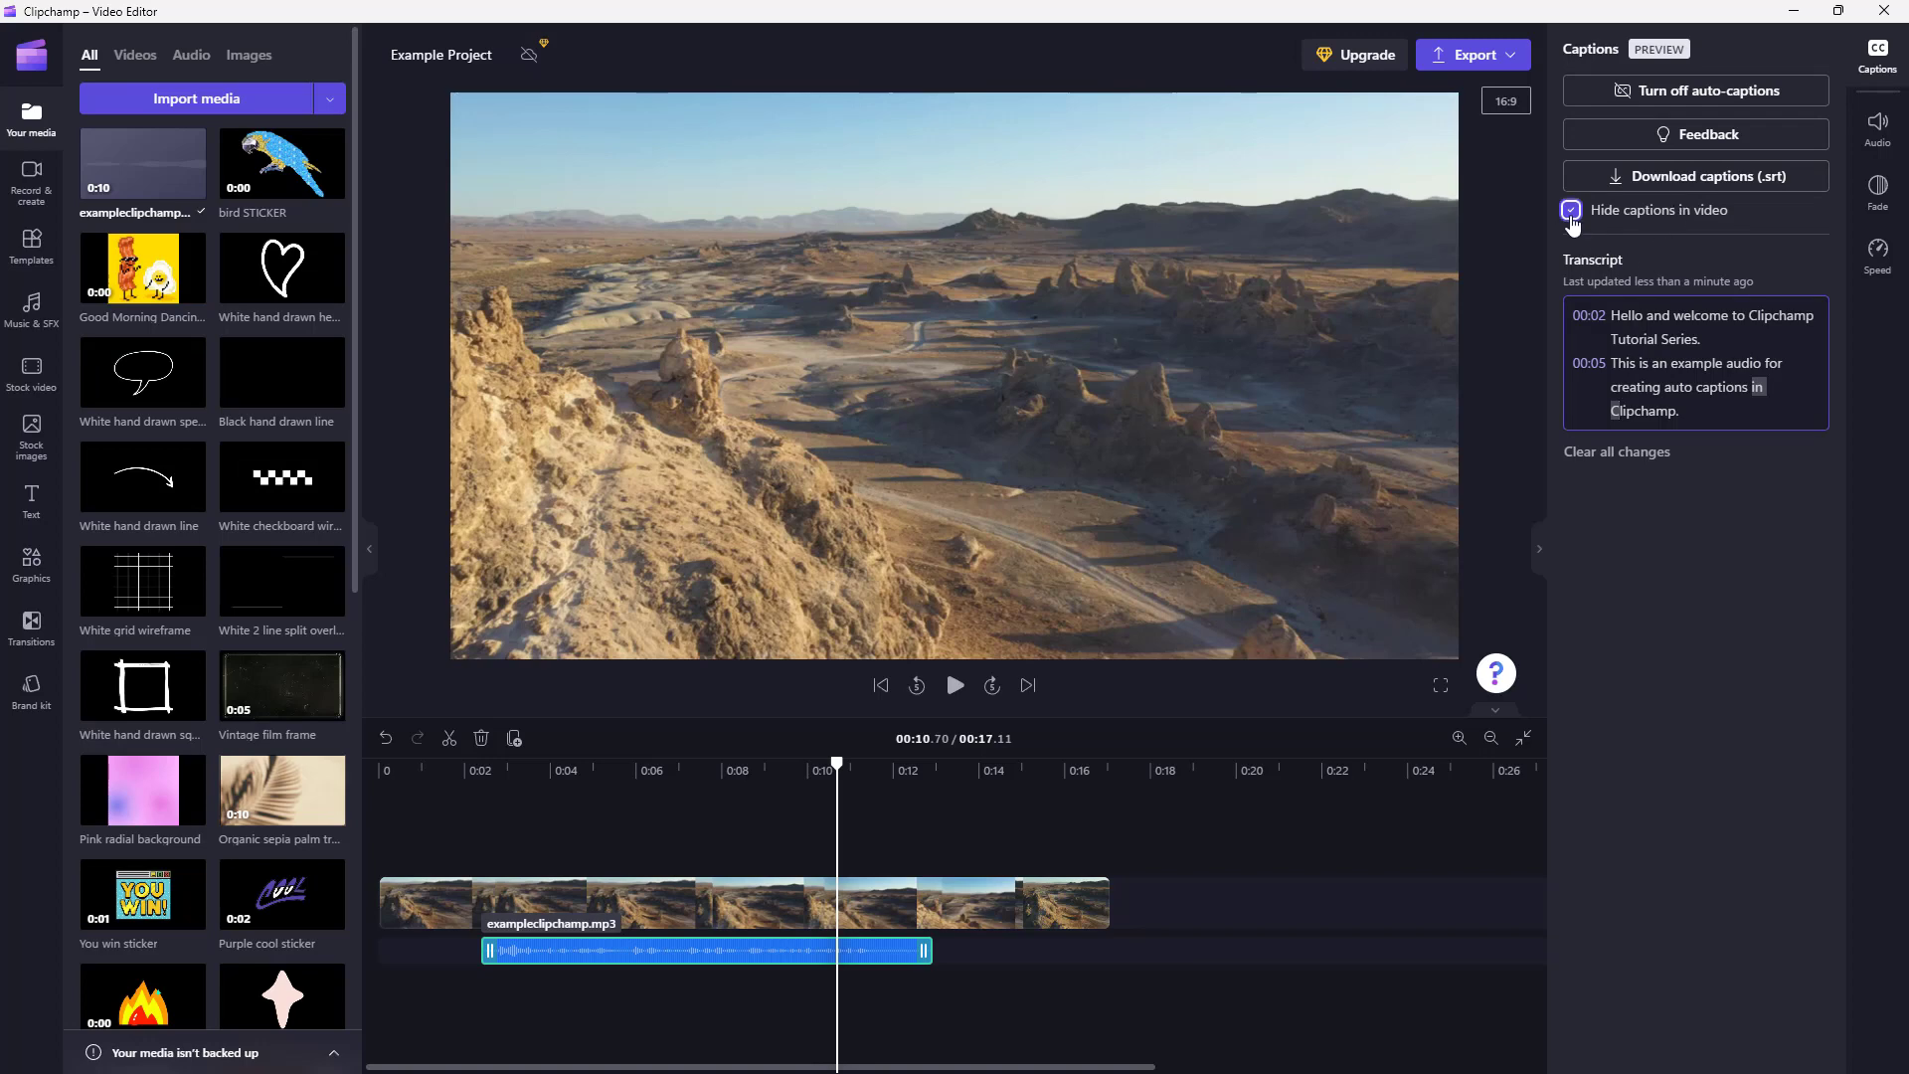
Show captions in the video and play the preview from near the start.
{"action": "left_click", "coordinate": [1570, 215]}
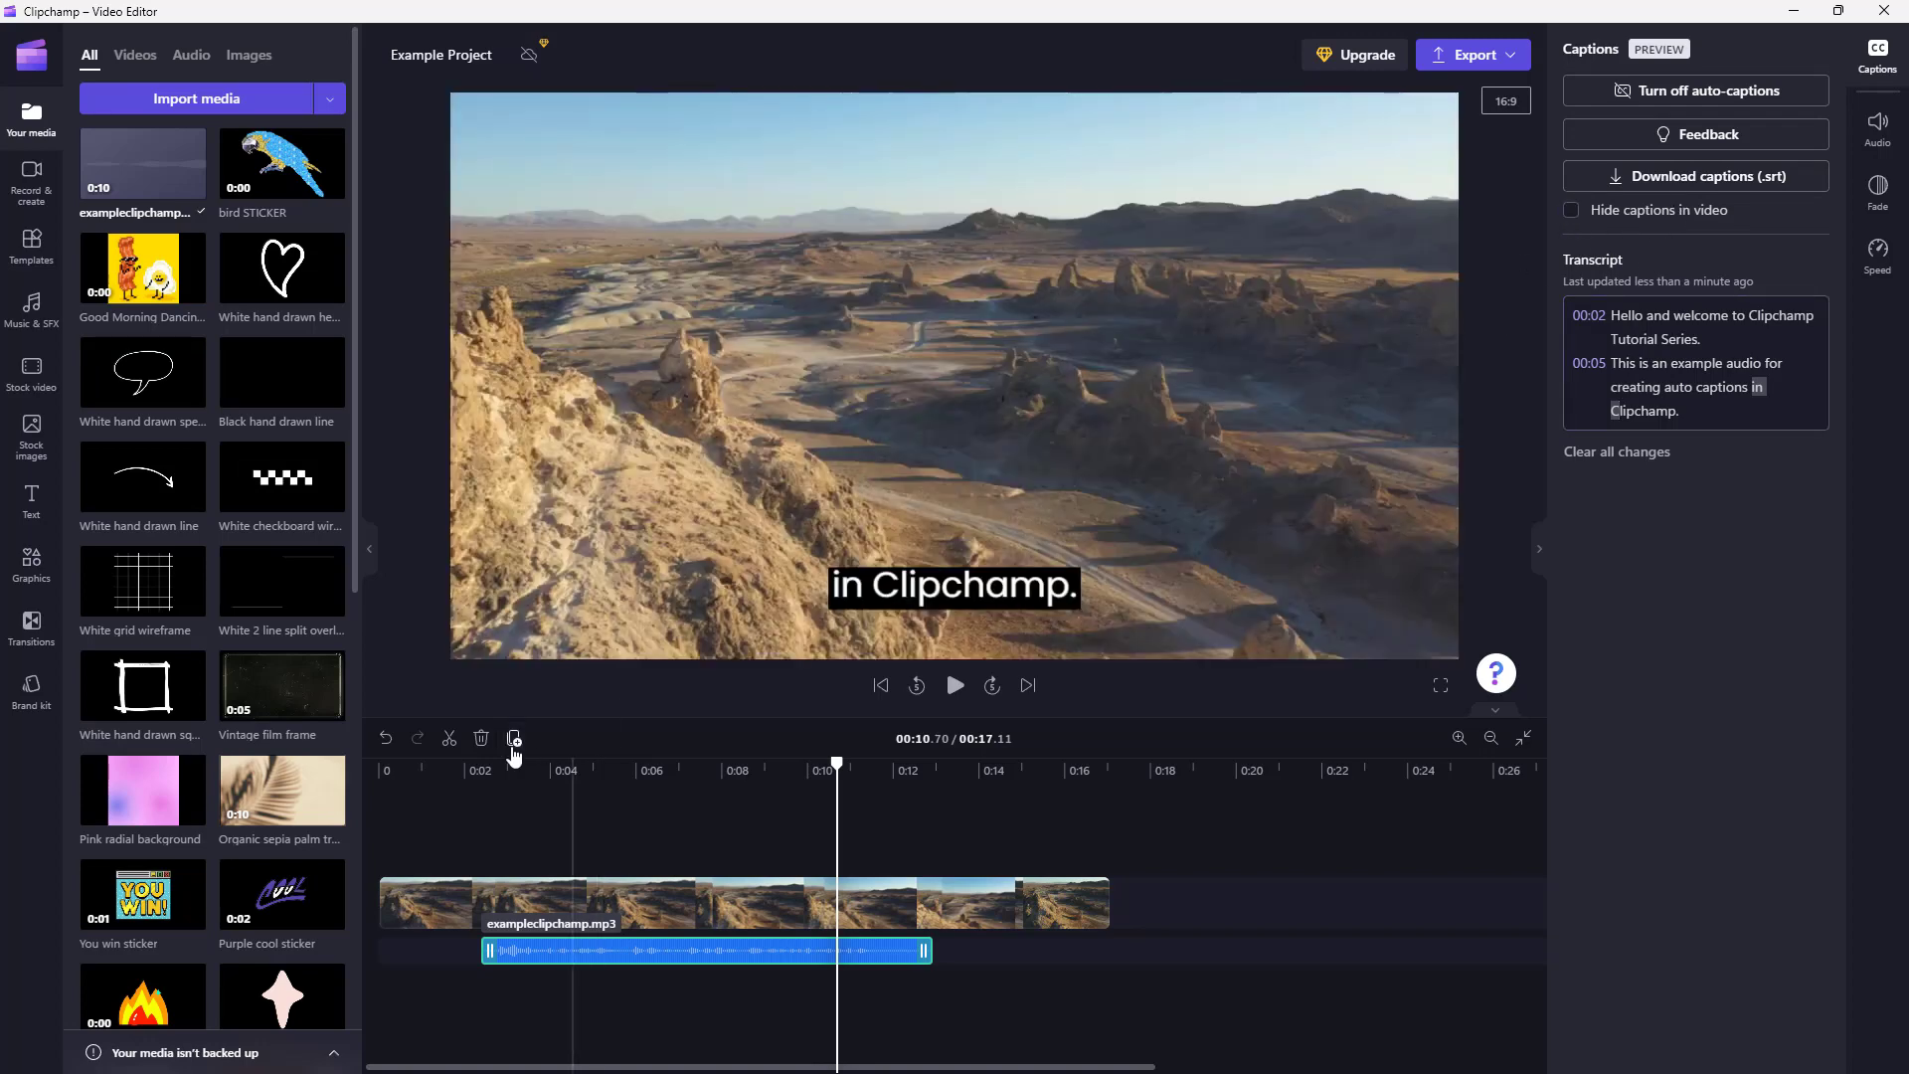
{"action": "left_click", "coordinate": [503, 767]}
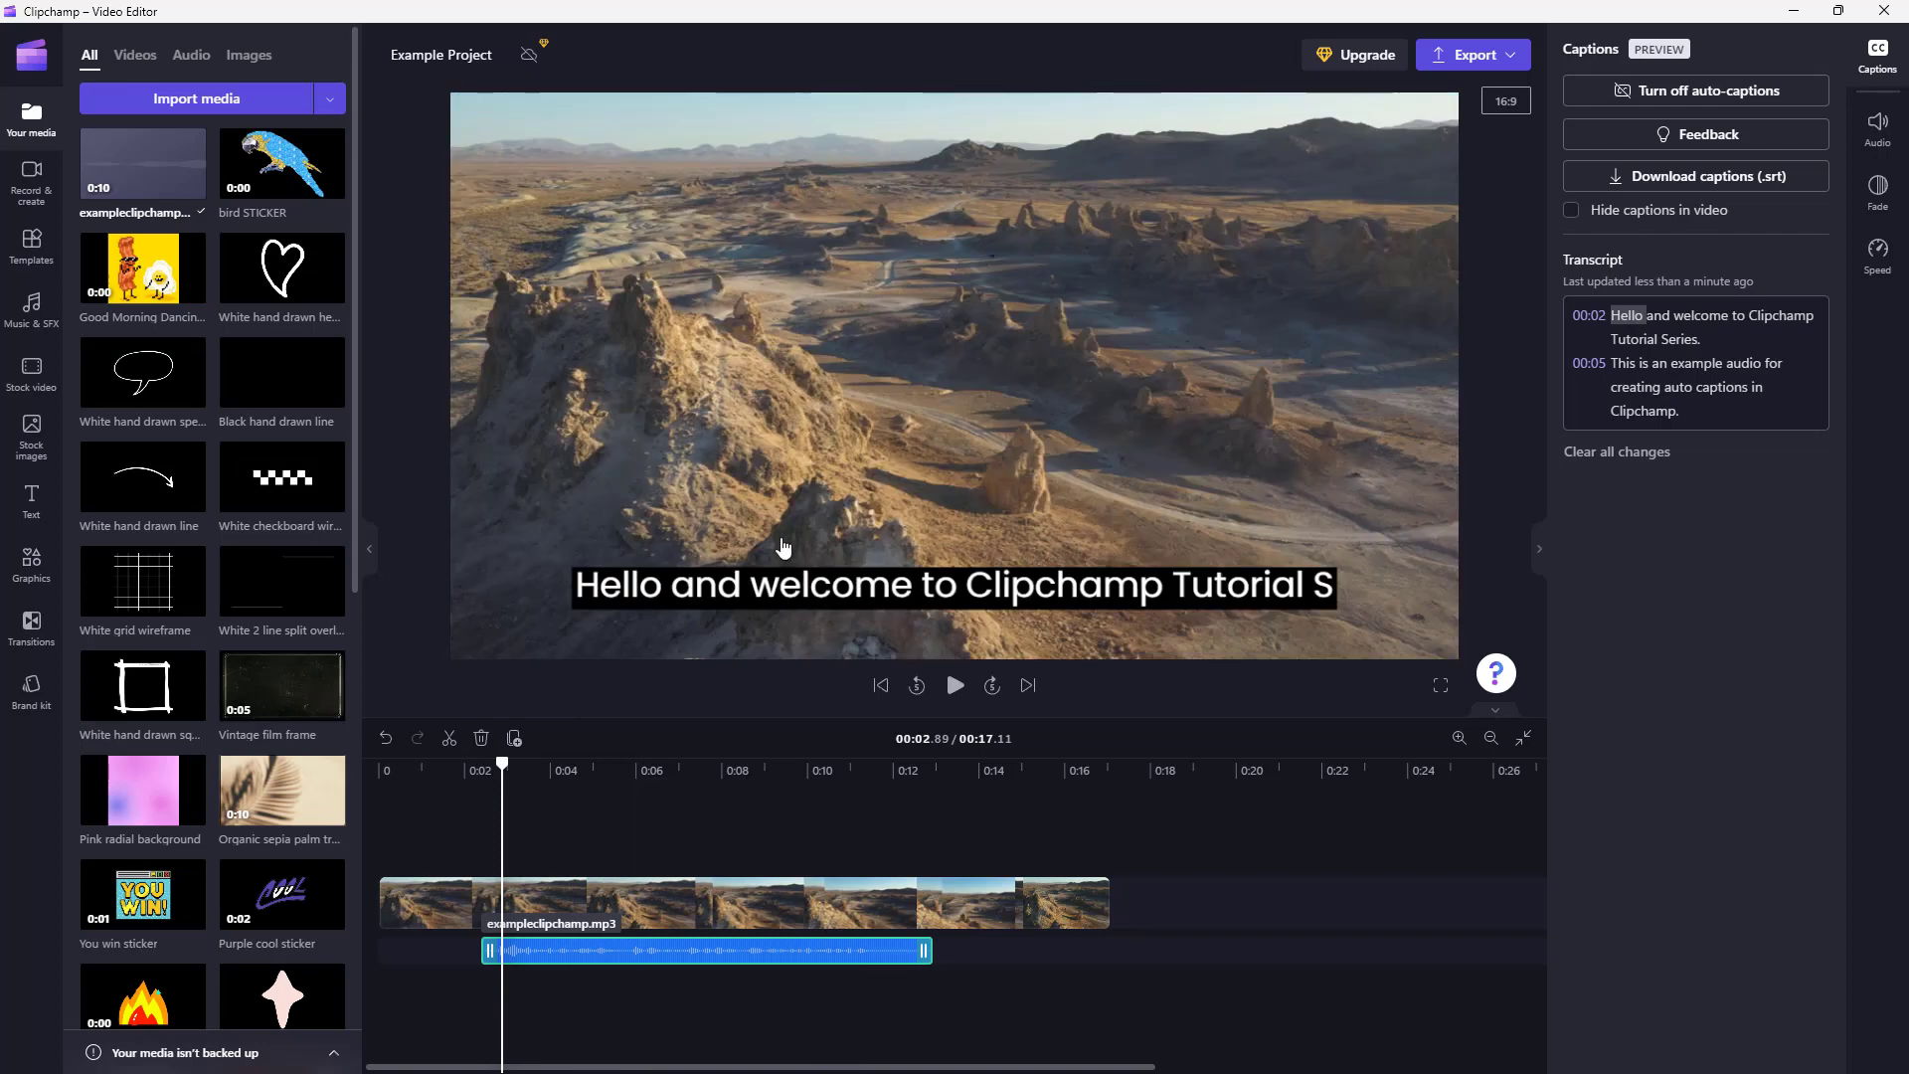
{"action": "left_click_drag", "start_coordinate": [503, 767], "coordinate": [416, 767]}
{"action": "left_click", "coordinate": [955, 694]}
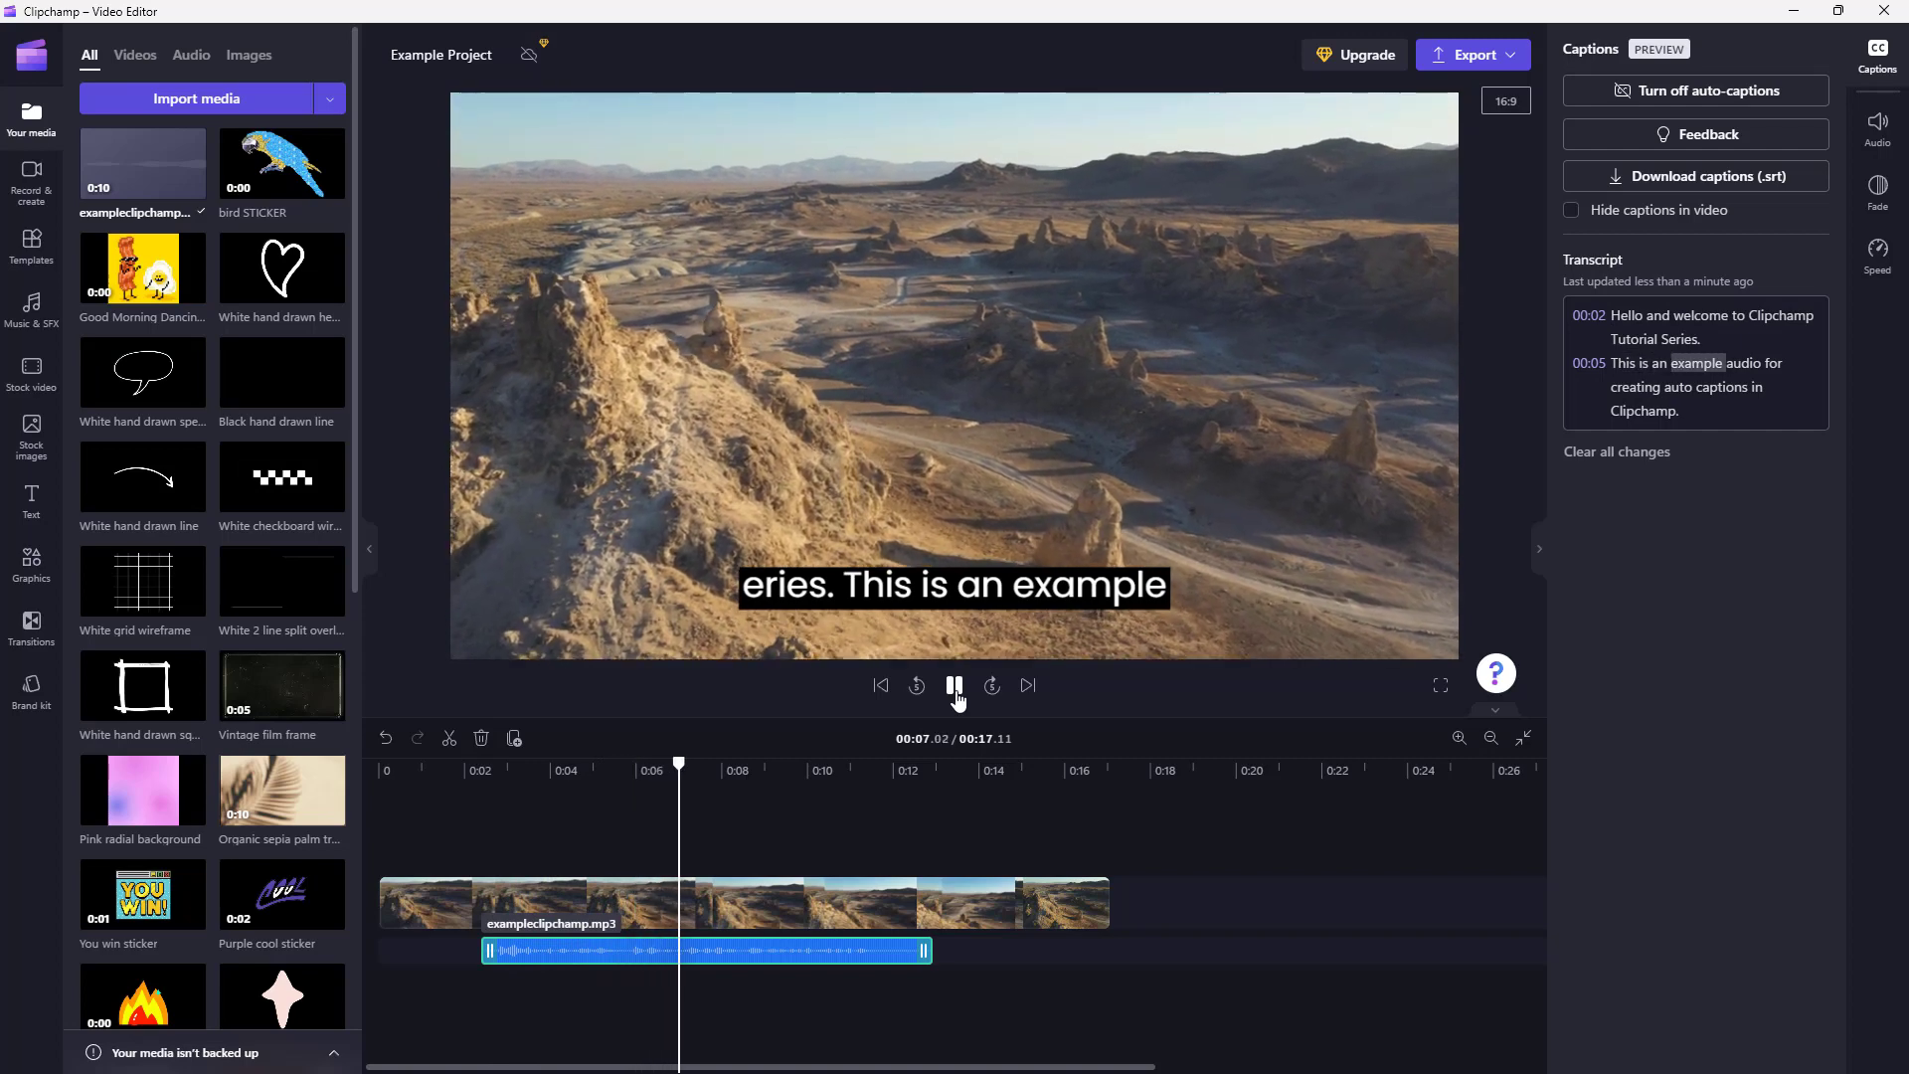
{"action": "left_click", "coordinate": [954, 686]}
Delete and retype the capital S of 'Series' in the transcript.
{"action": "left_click", "coordinate": [1650, 340]}
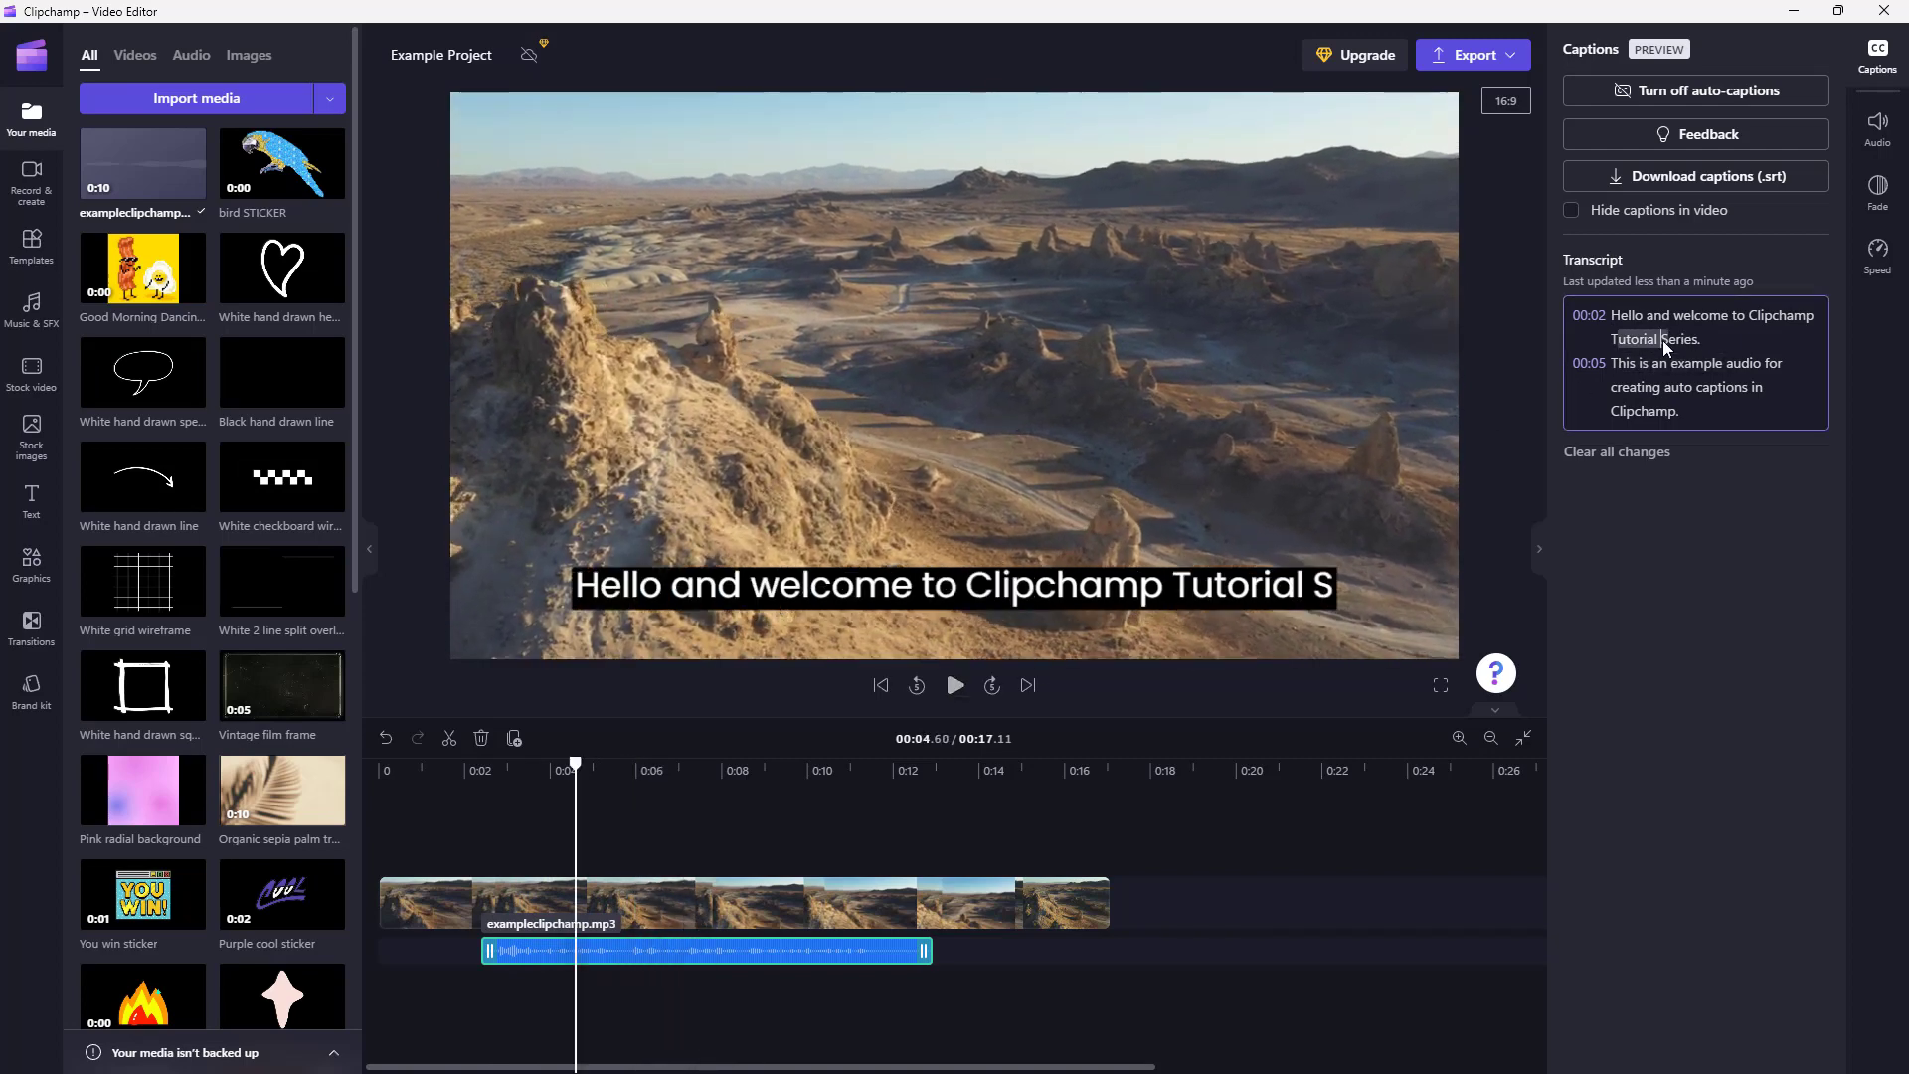
{"action": "key", "text": "Right"}
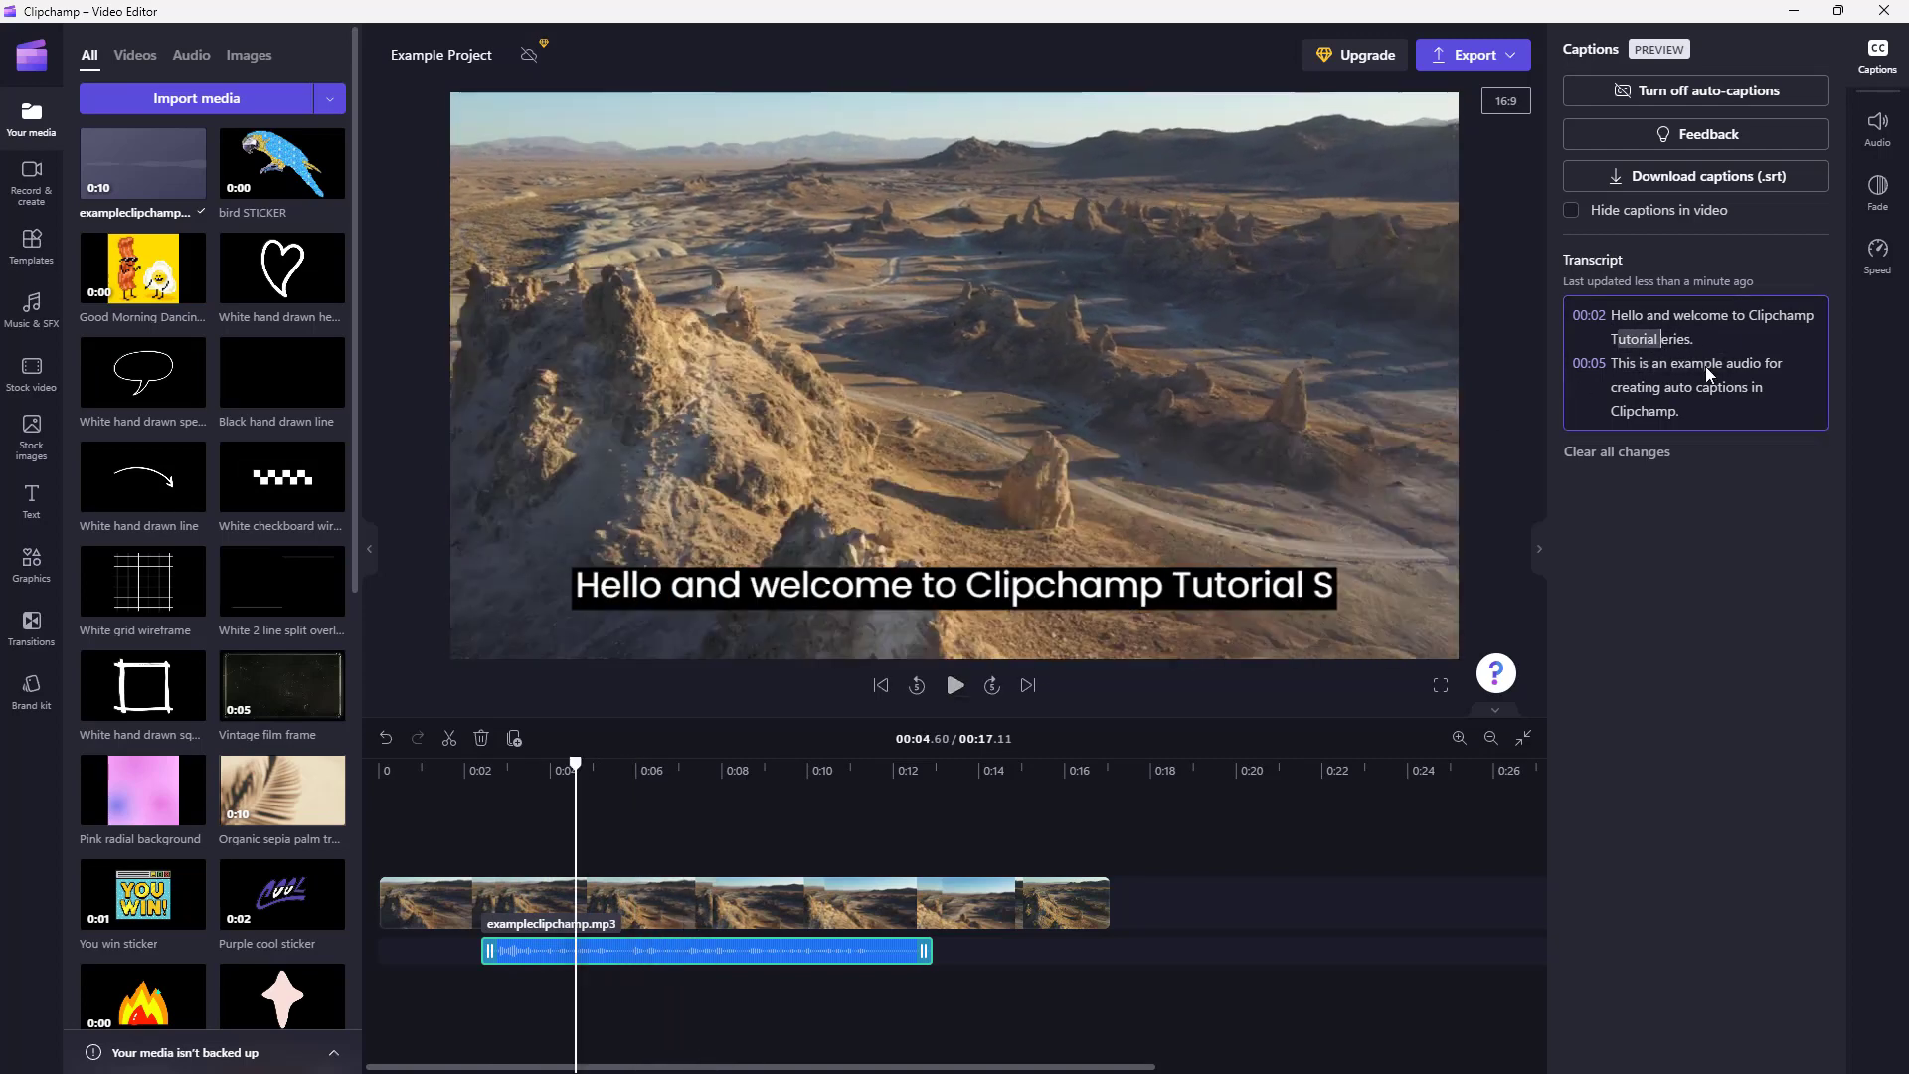
{"action": "key", "text": "Right"}
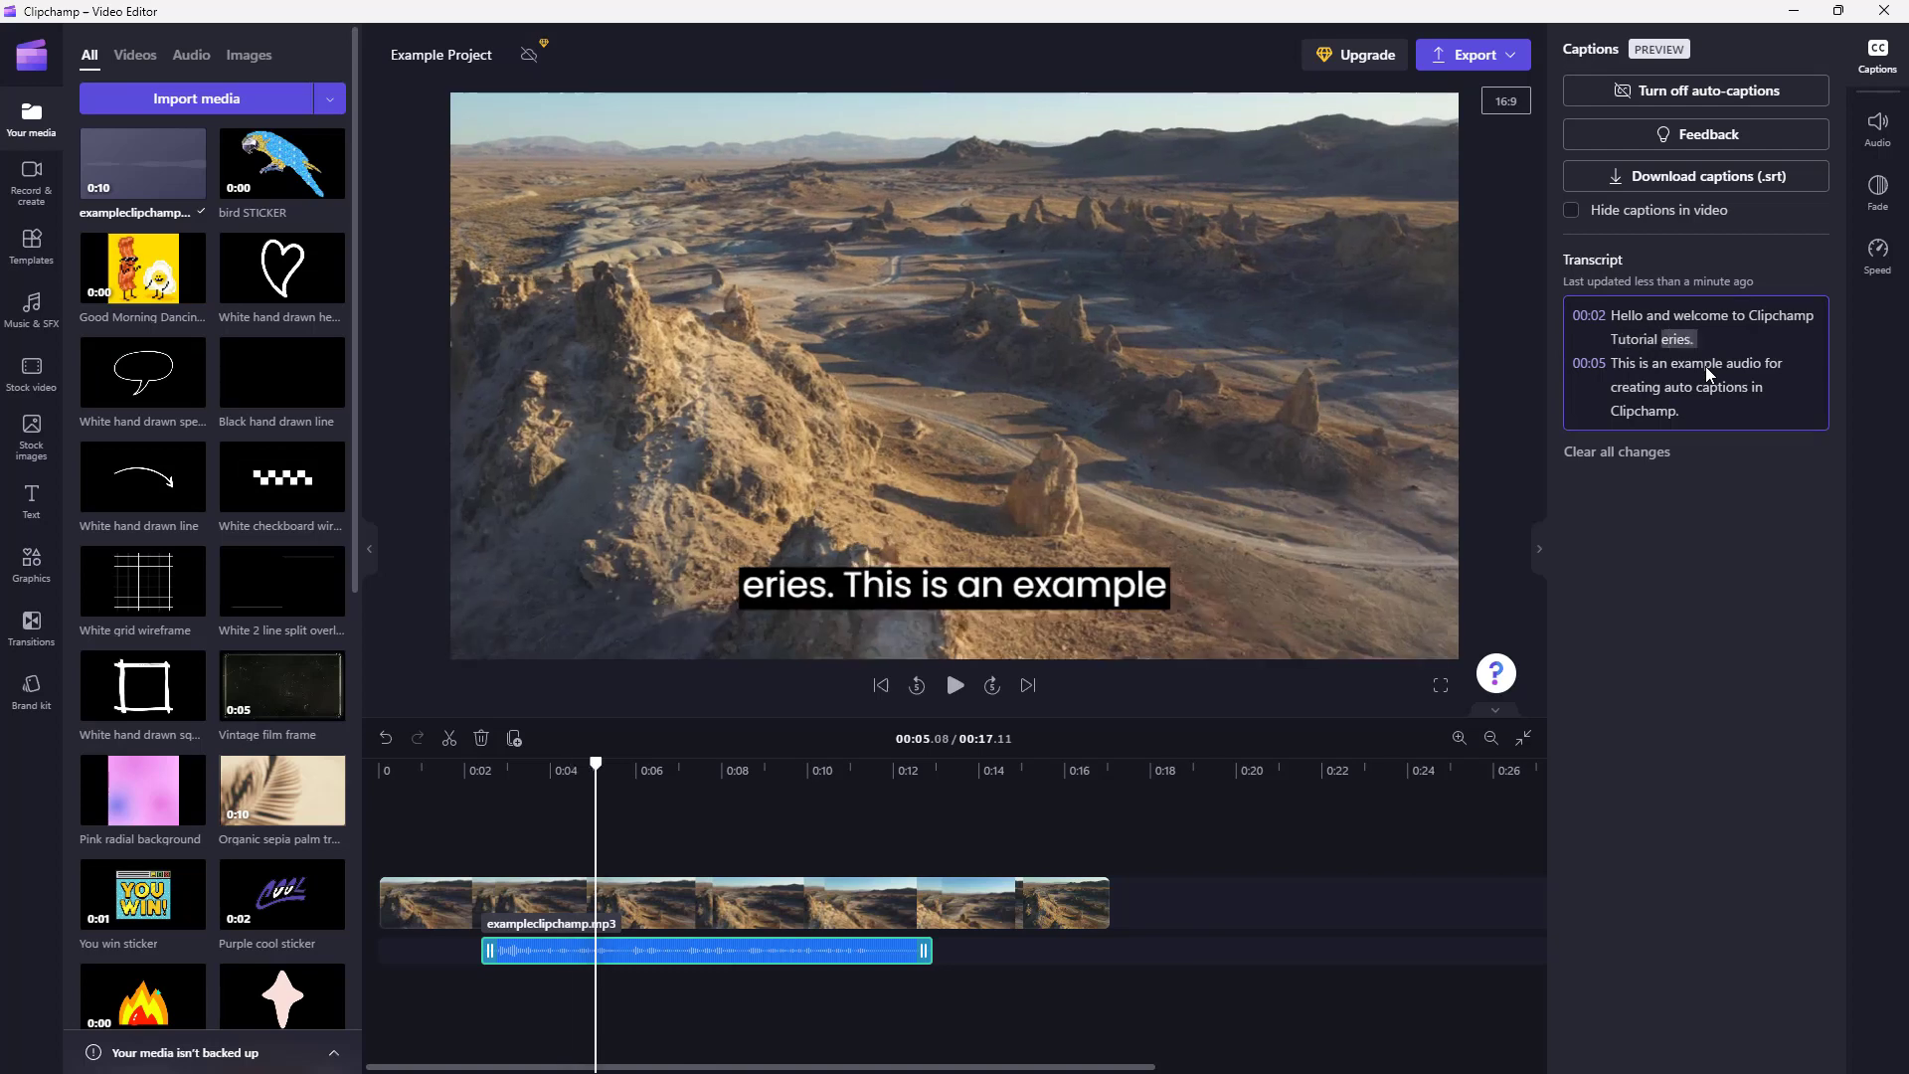
{"action": "key", "text": "BackSpace"}
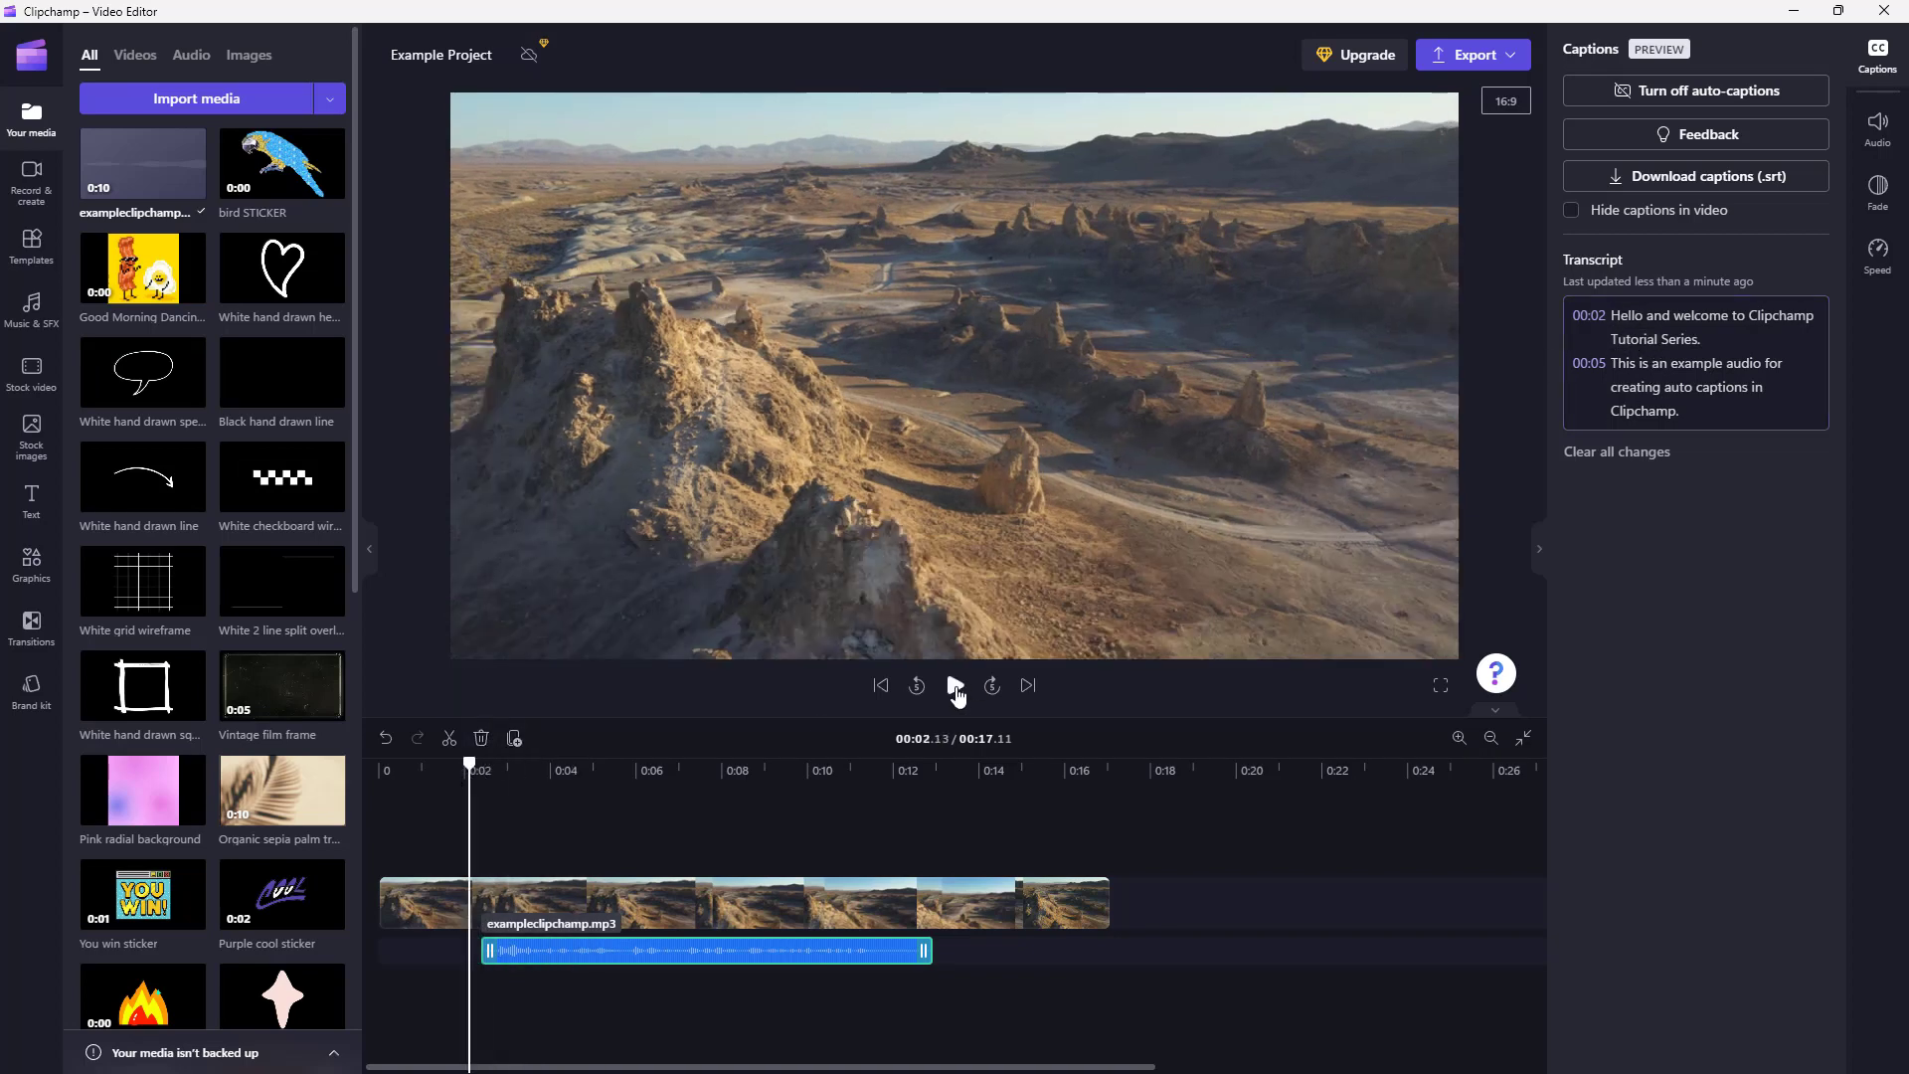
Replay the preview, then clear all transcript changes to restore the original wording.
{"action": "left_click", "coordinate": [955, 687]}
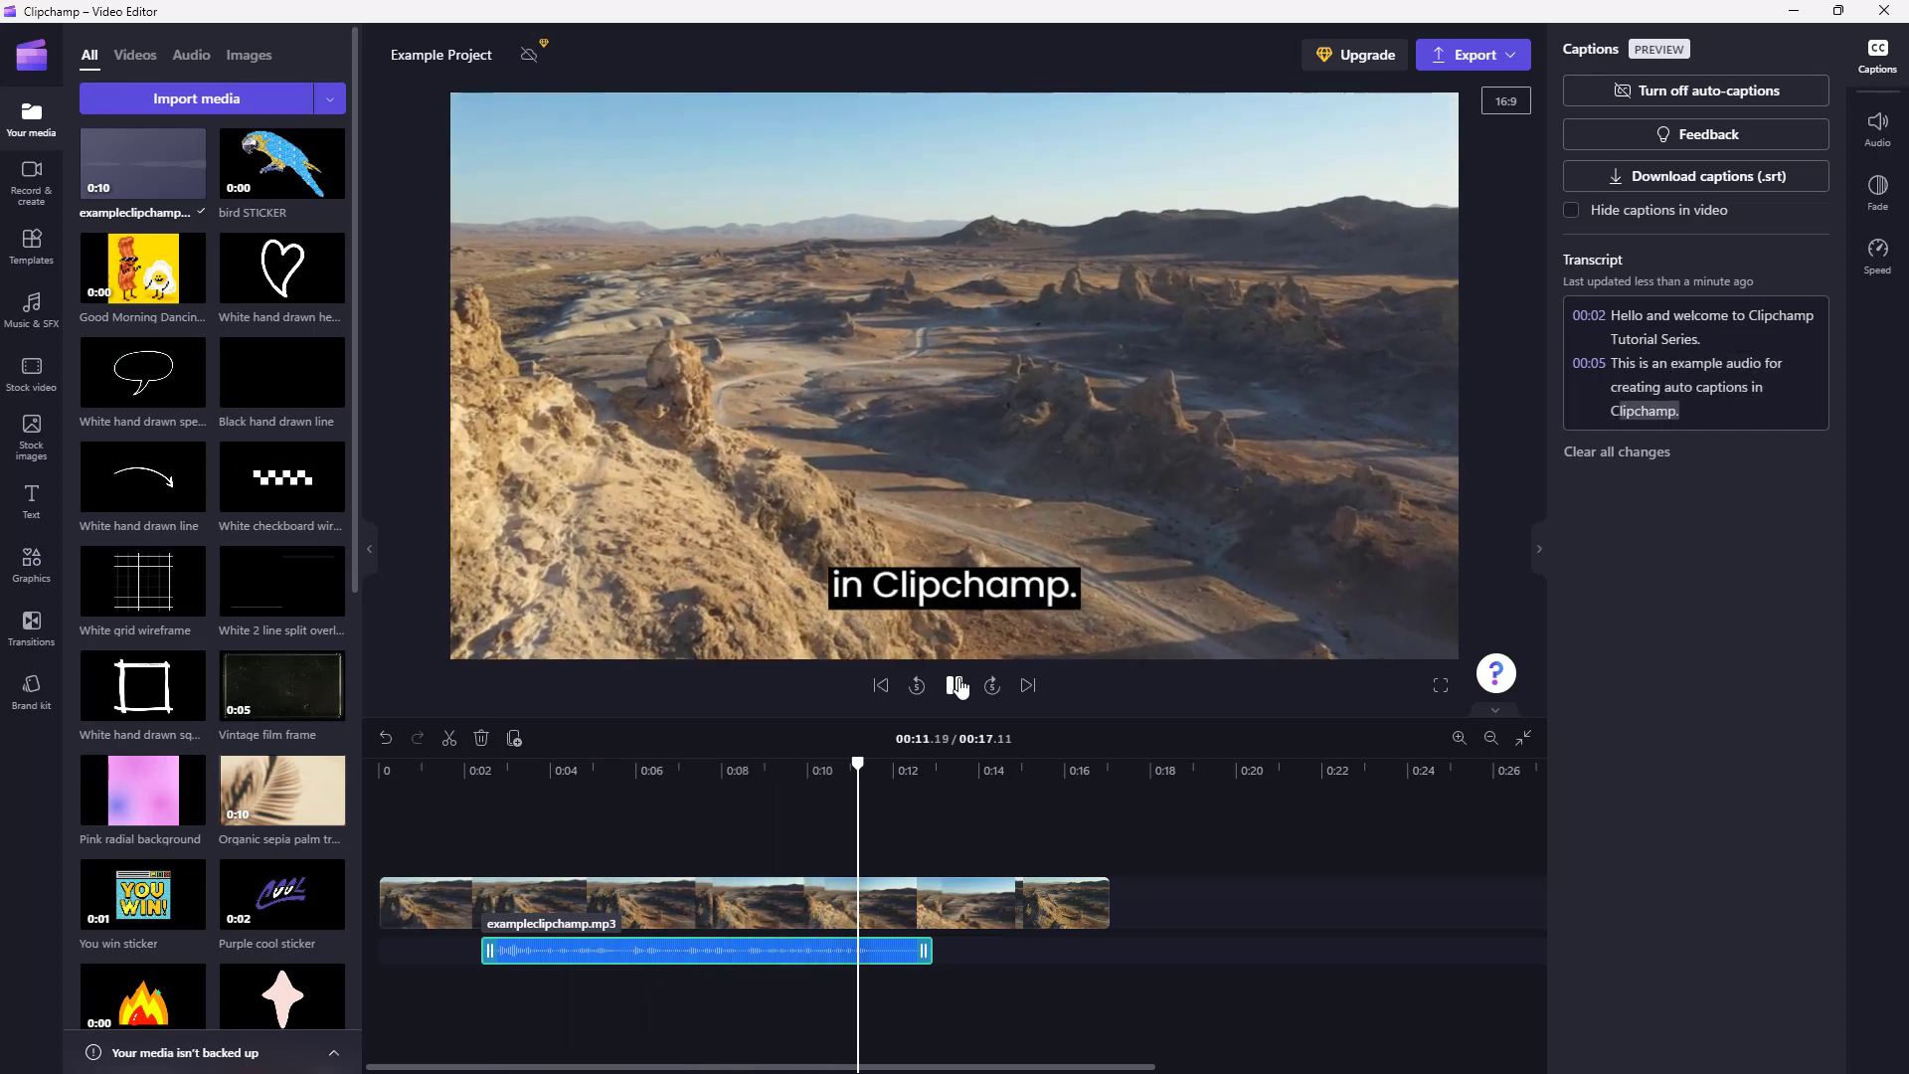
{"action": "left_click", "coordinate": [958, 686]}
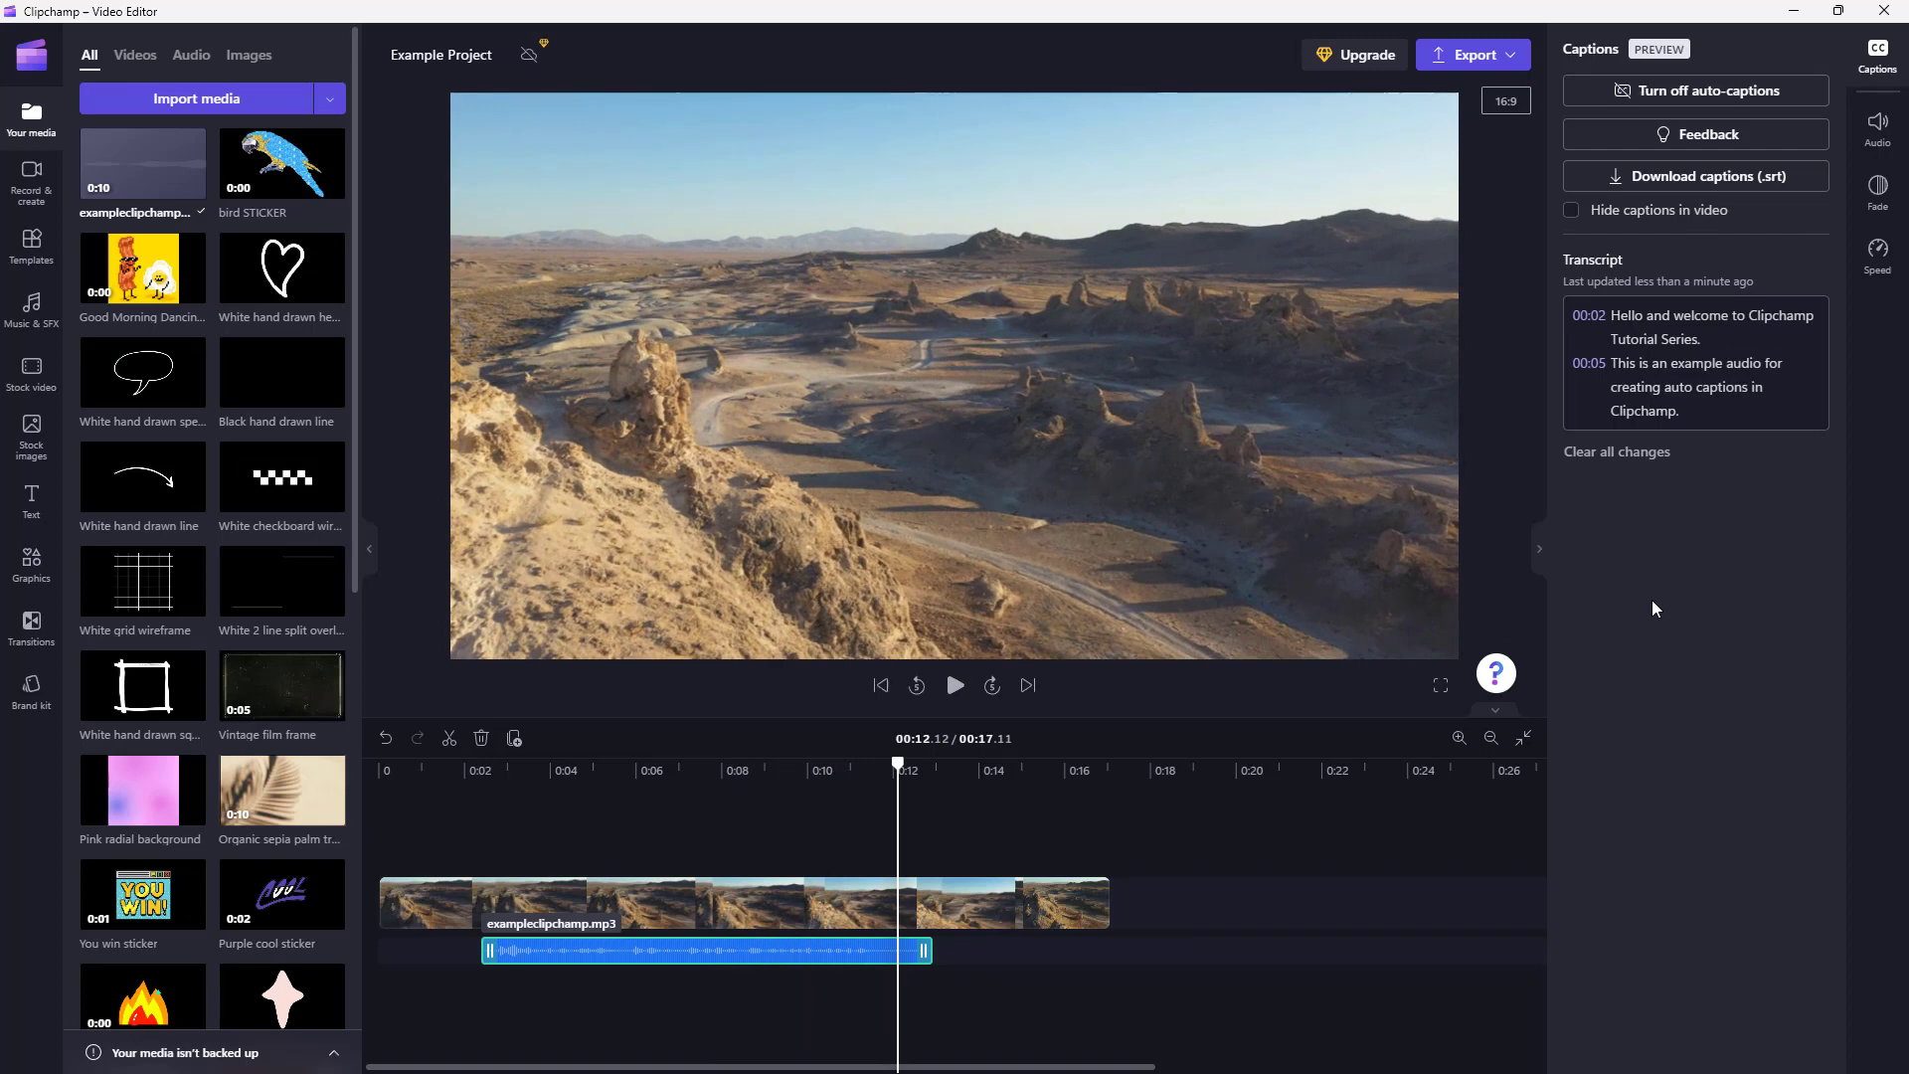
{"action": "left_click", "coordinate": [1643, 454]}
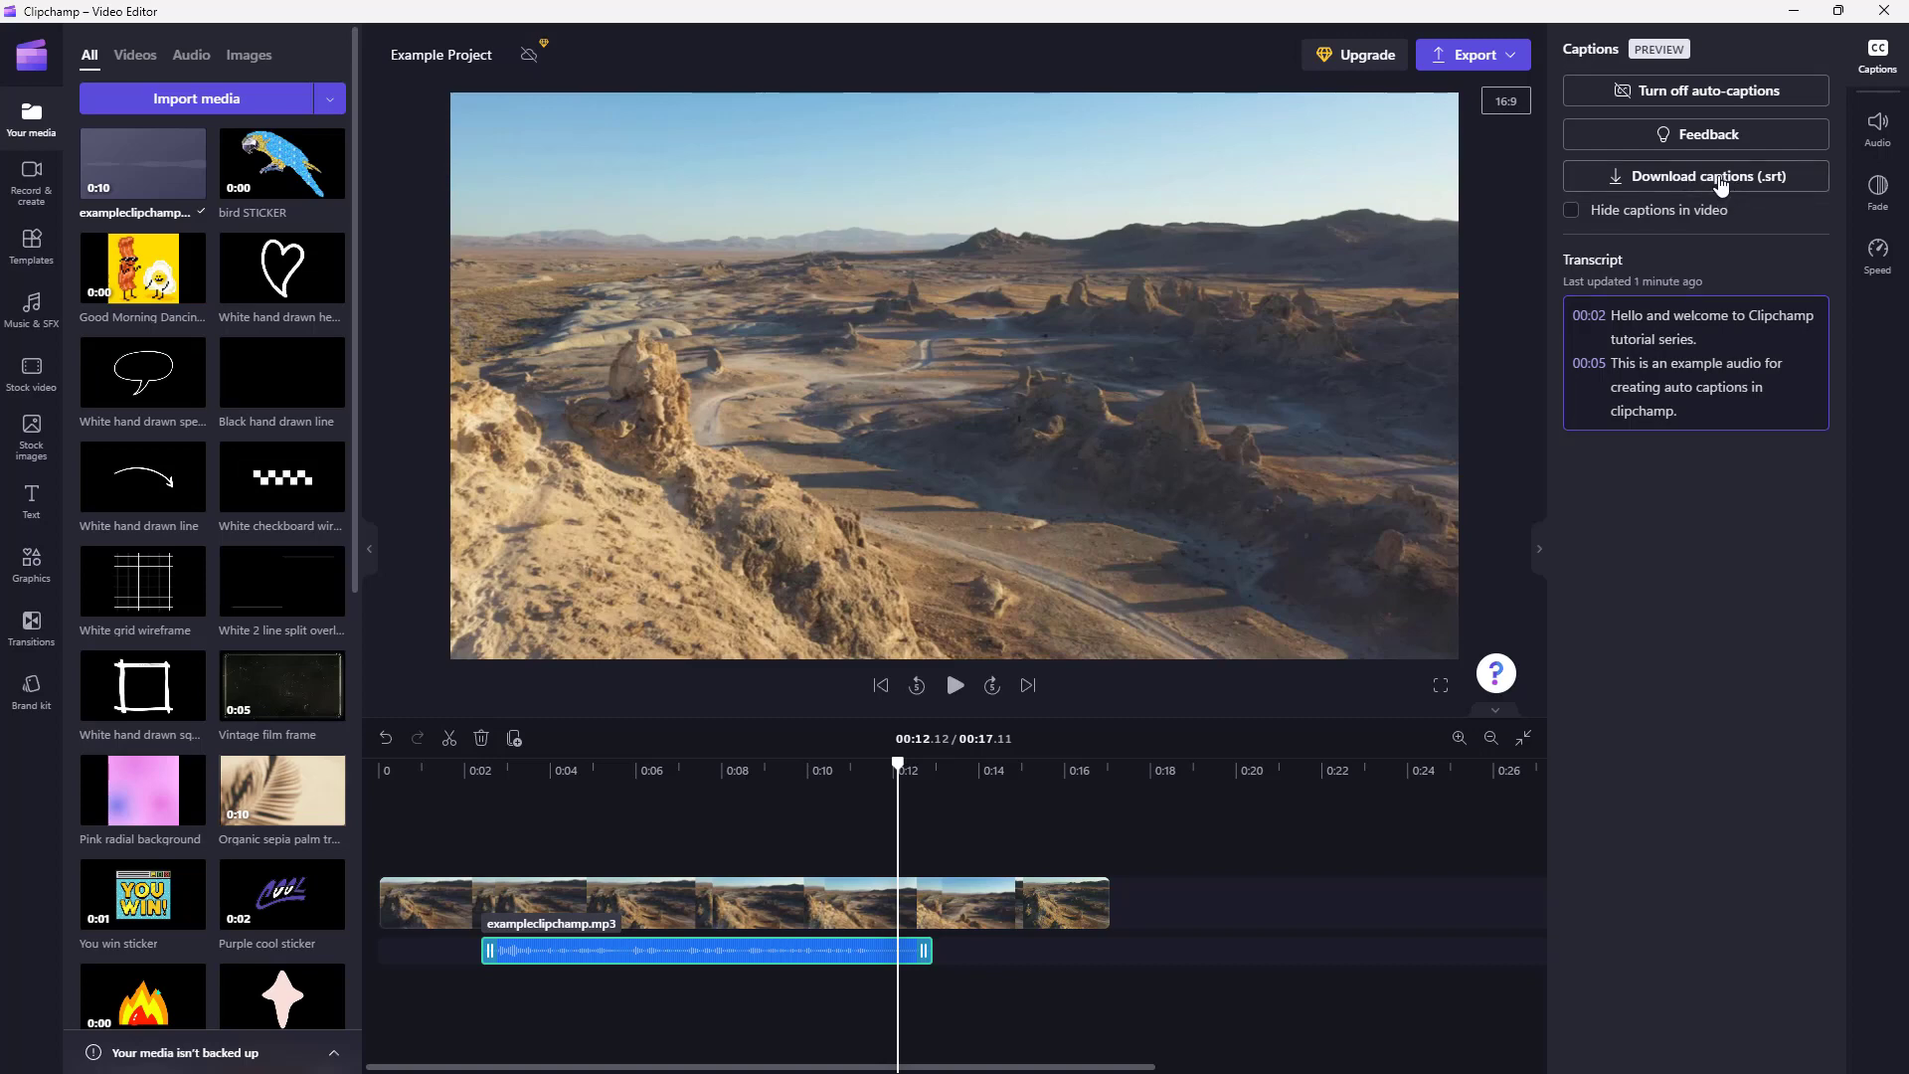
Download Example Project.srt, inspect its timestamps and caption text, then close the file.
{"action": "left_click", "coordinate": [1721, 185]}
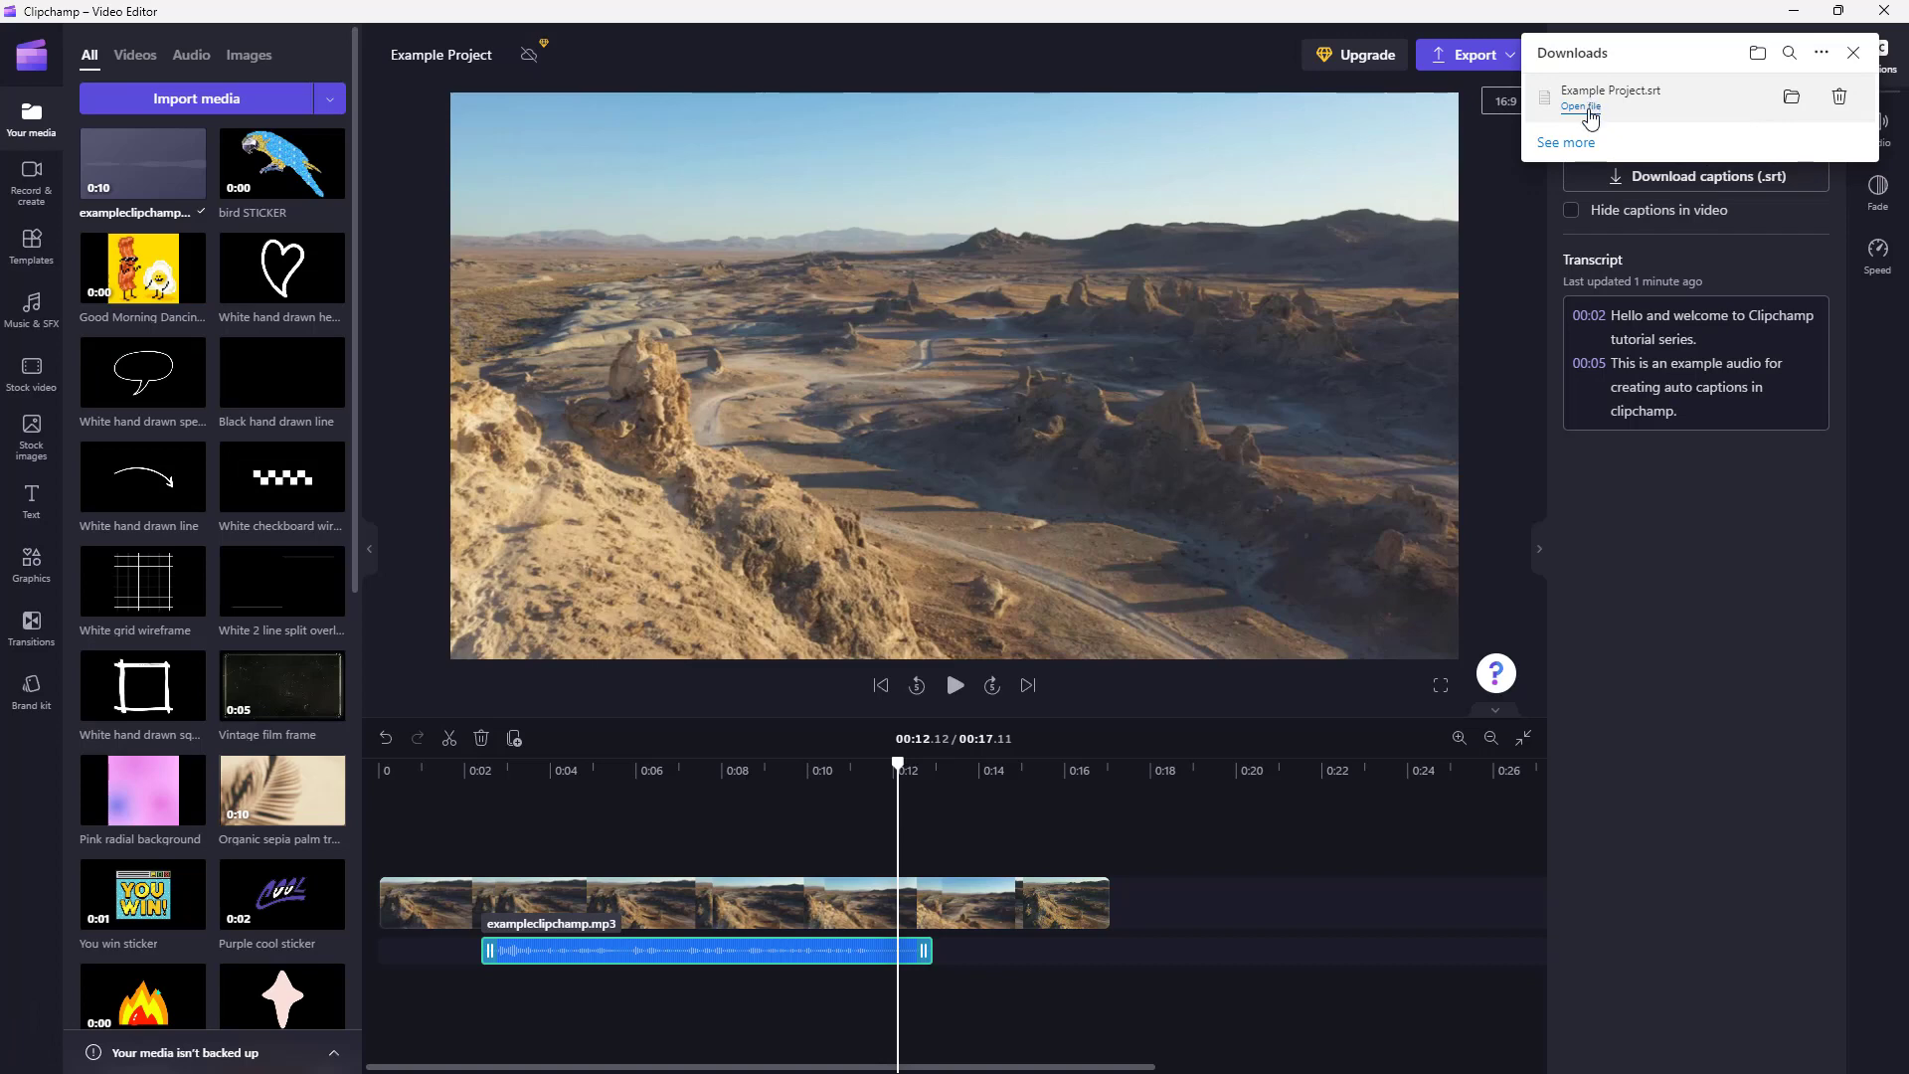
{"action": "left_click", "coordinate": [1583, 107]}
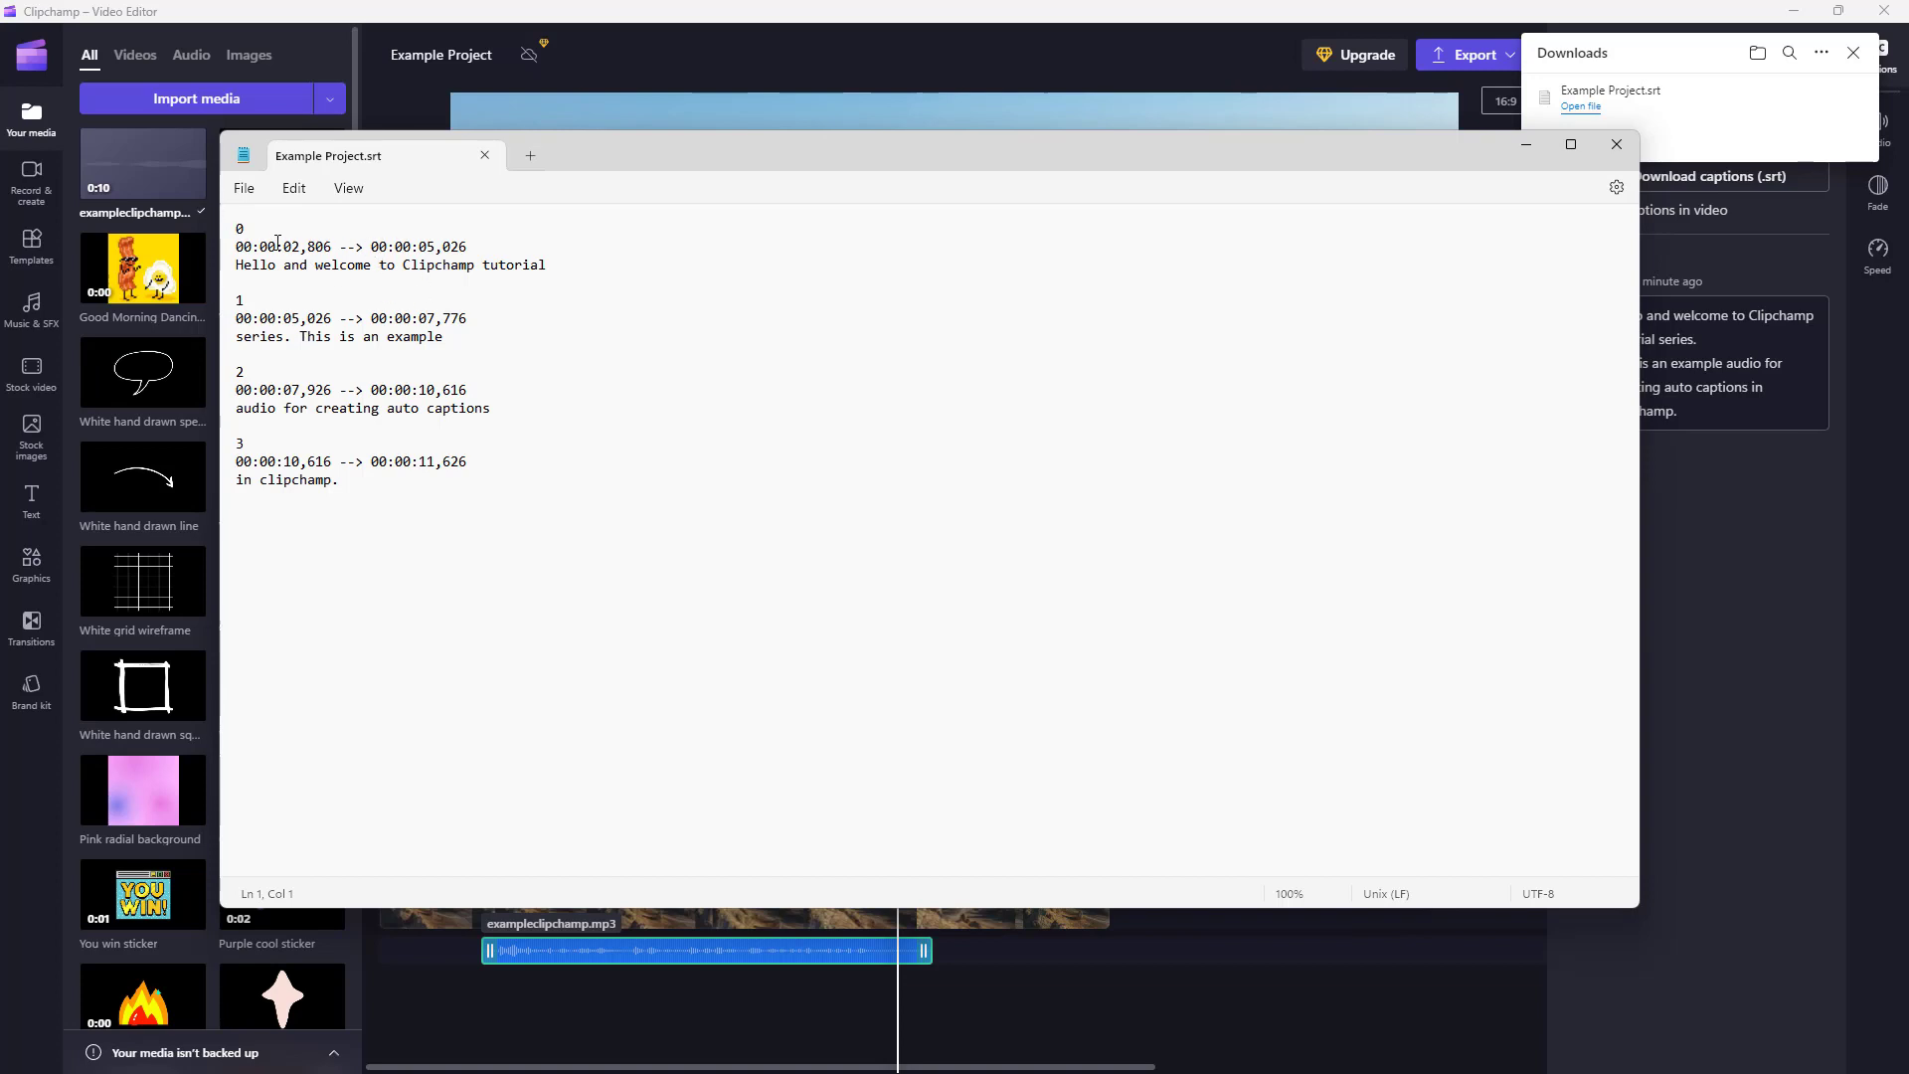
{"action": "left_click_drag", "start_coordinate": [278, 247], "coordinate": [364, 247]}
{"action": "left_click_drag", "start_coordinate": [299, 336], "coordinate": [362, 336]}
{"action": "left_click", "coordinate": [319, 430]}
{"action": "left_click", "coordinate": [1616, 145]}
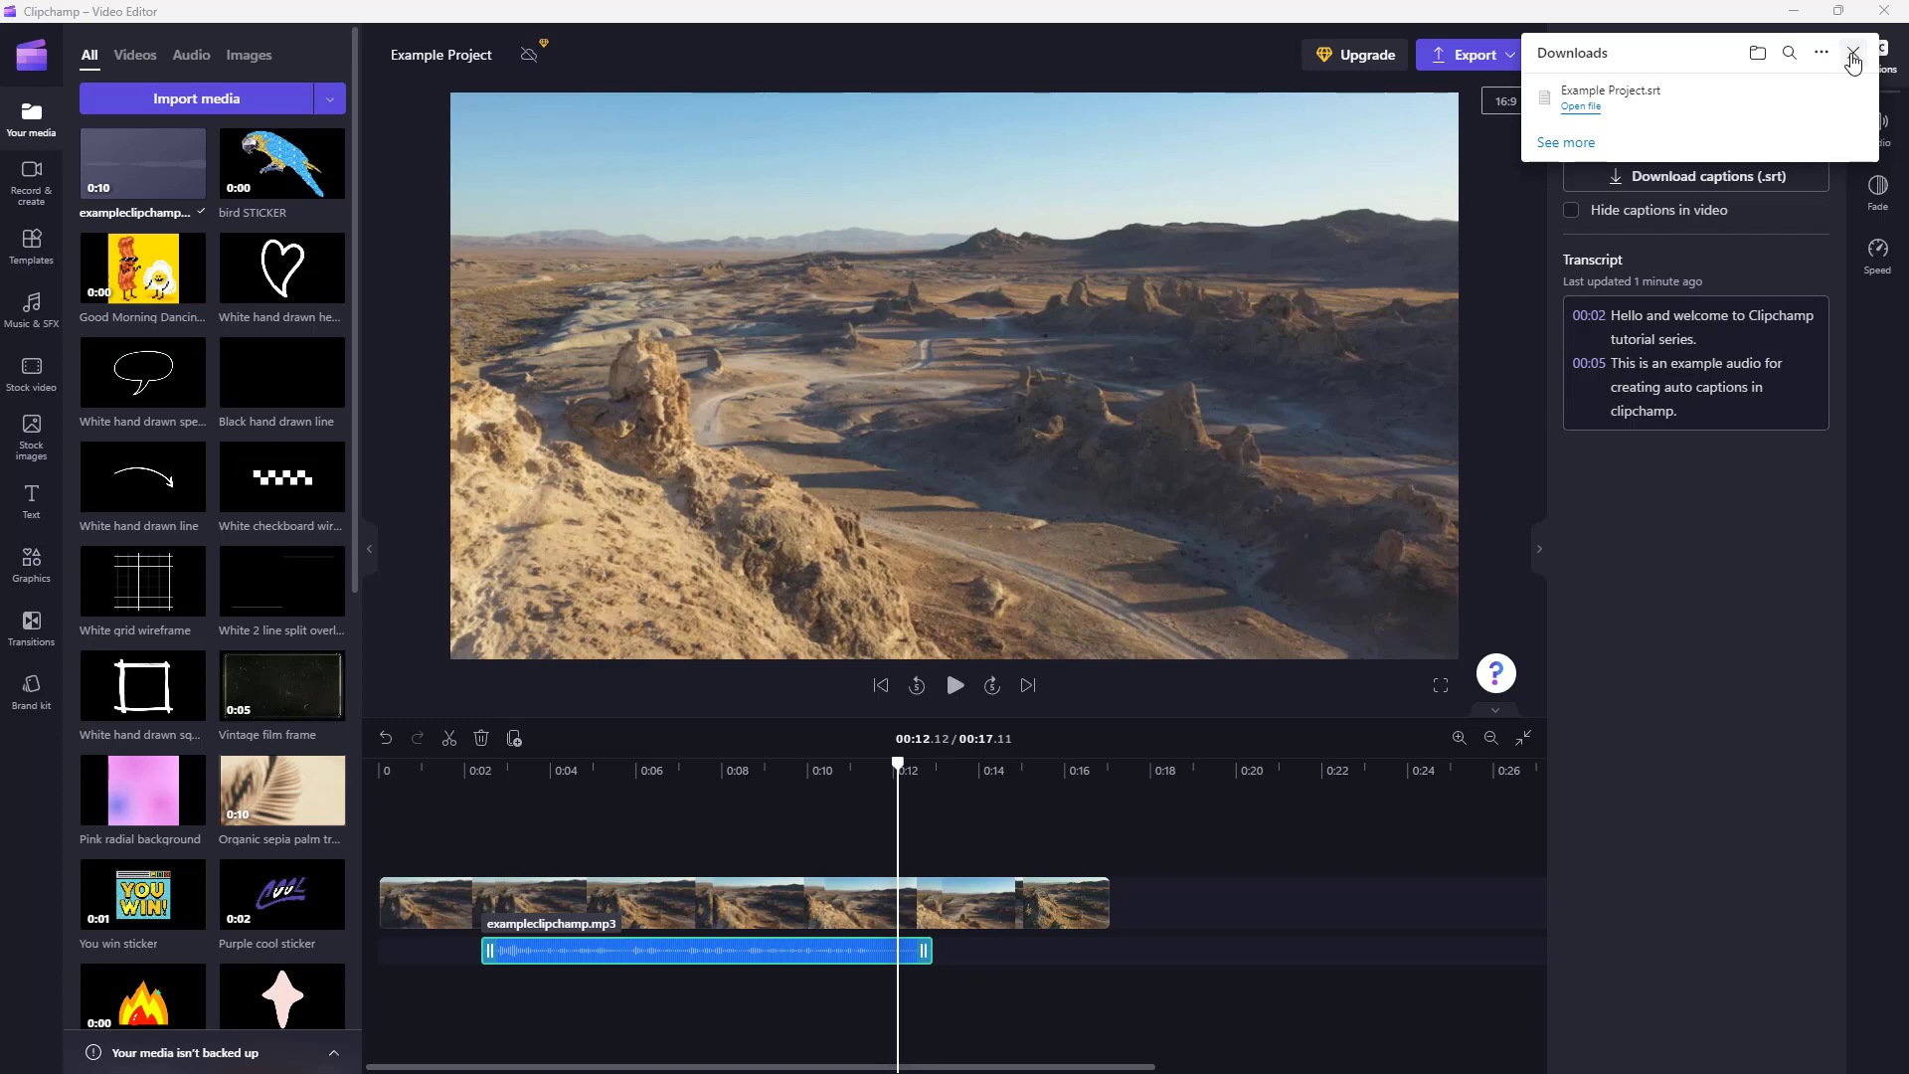
Close the Downloads list, switch auto-captions off, and view audio volume at 100%.
{"action": "left_click", "coordinate": [1852, 52]}
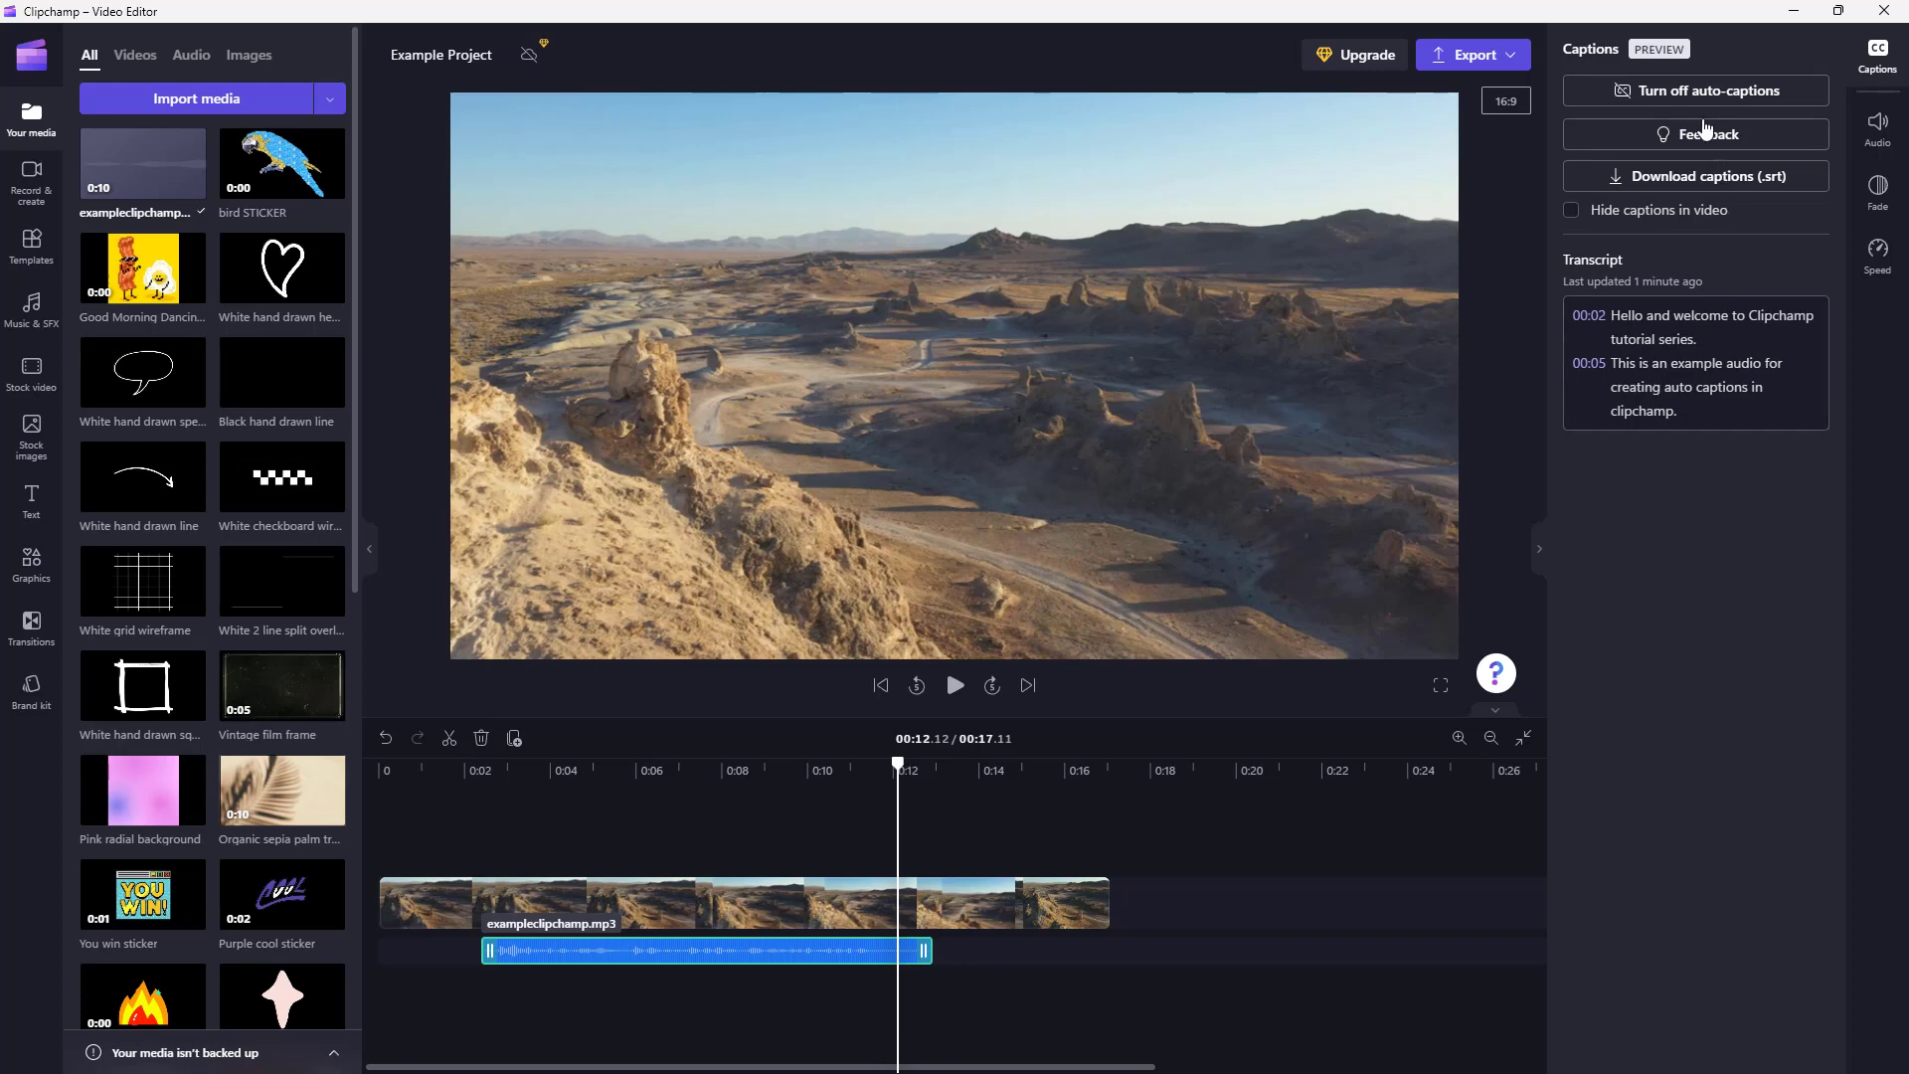
{"action": "left_click", "coordinate": [1693, 98]}
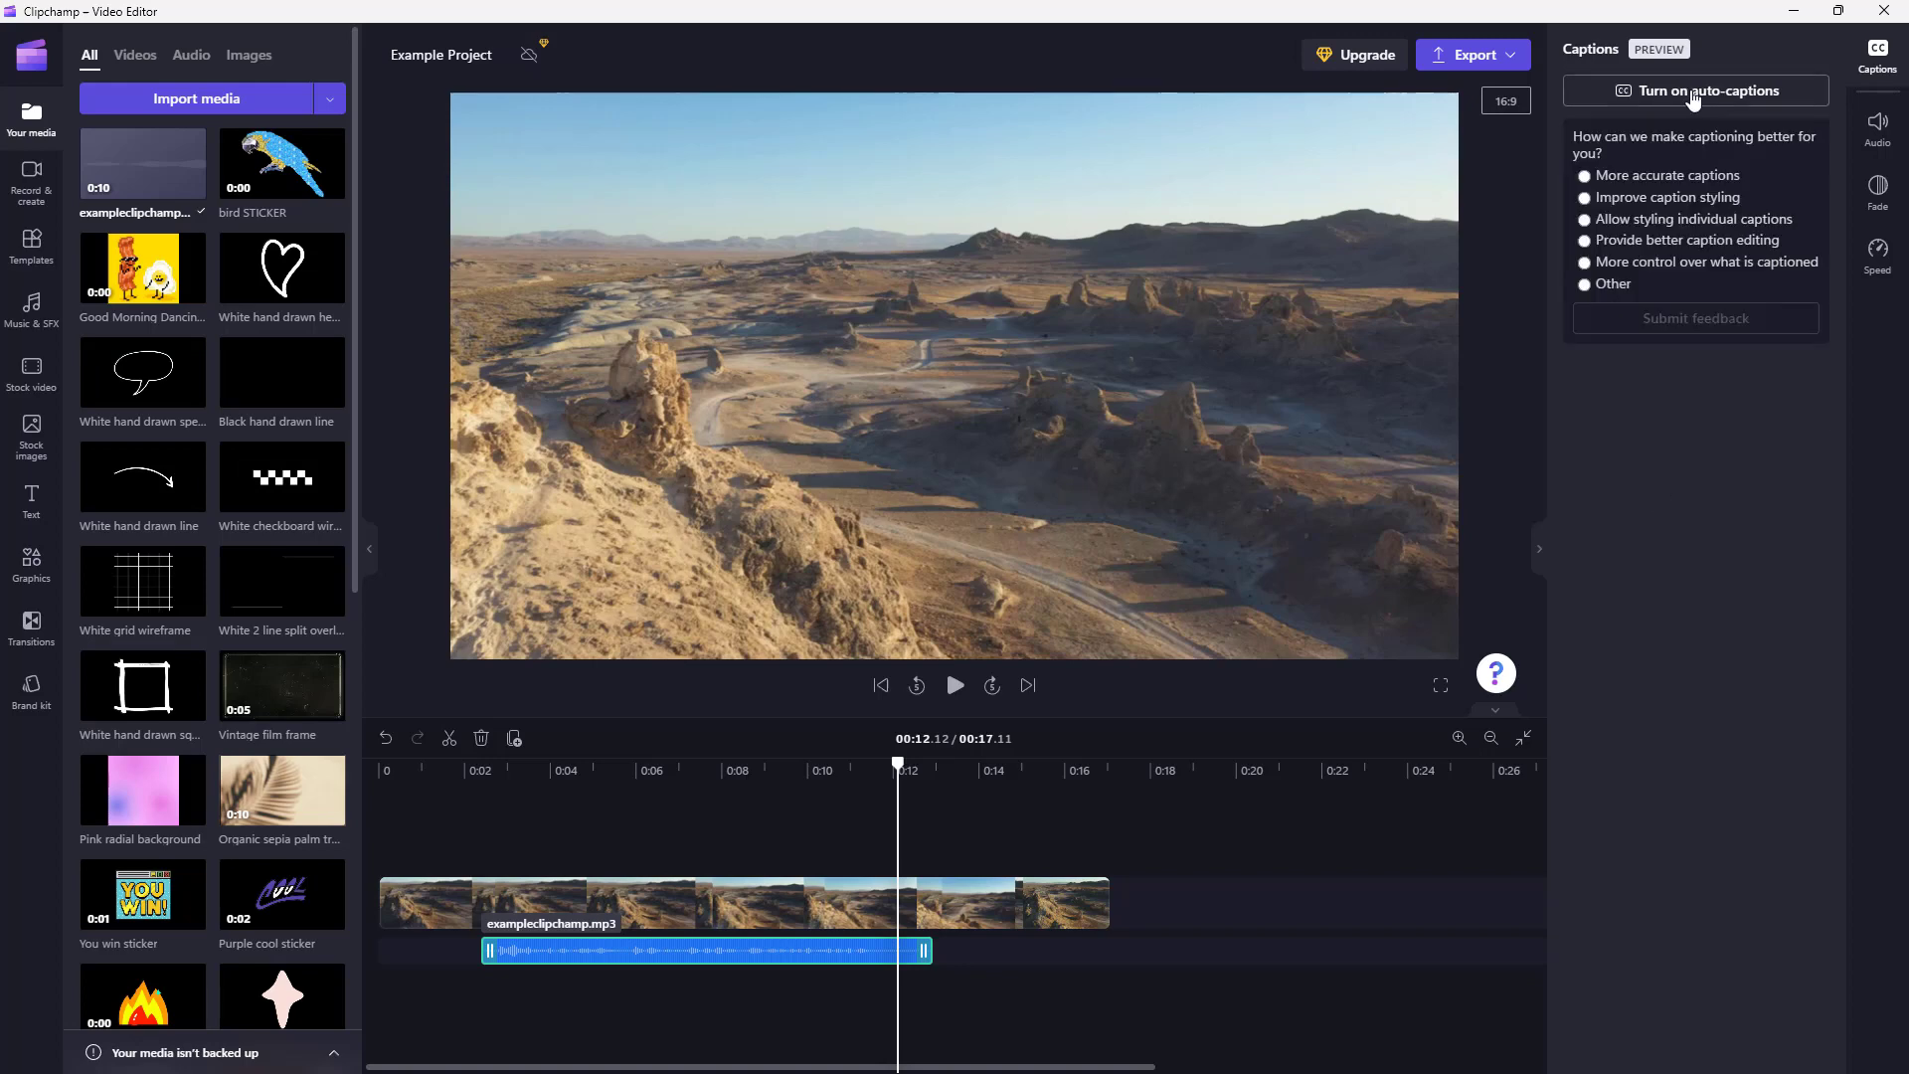
{"action": "left_click", "coordinate": [1694, 98]}
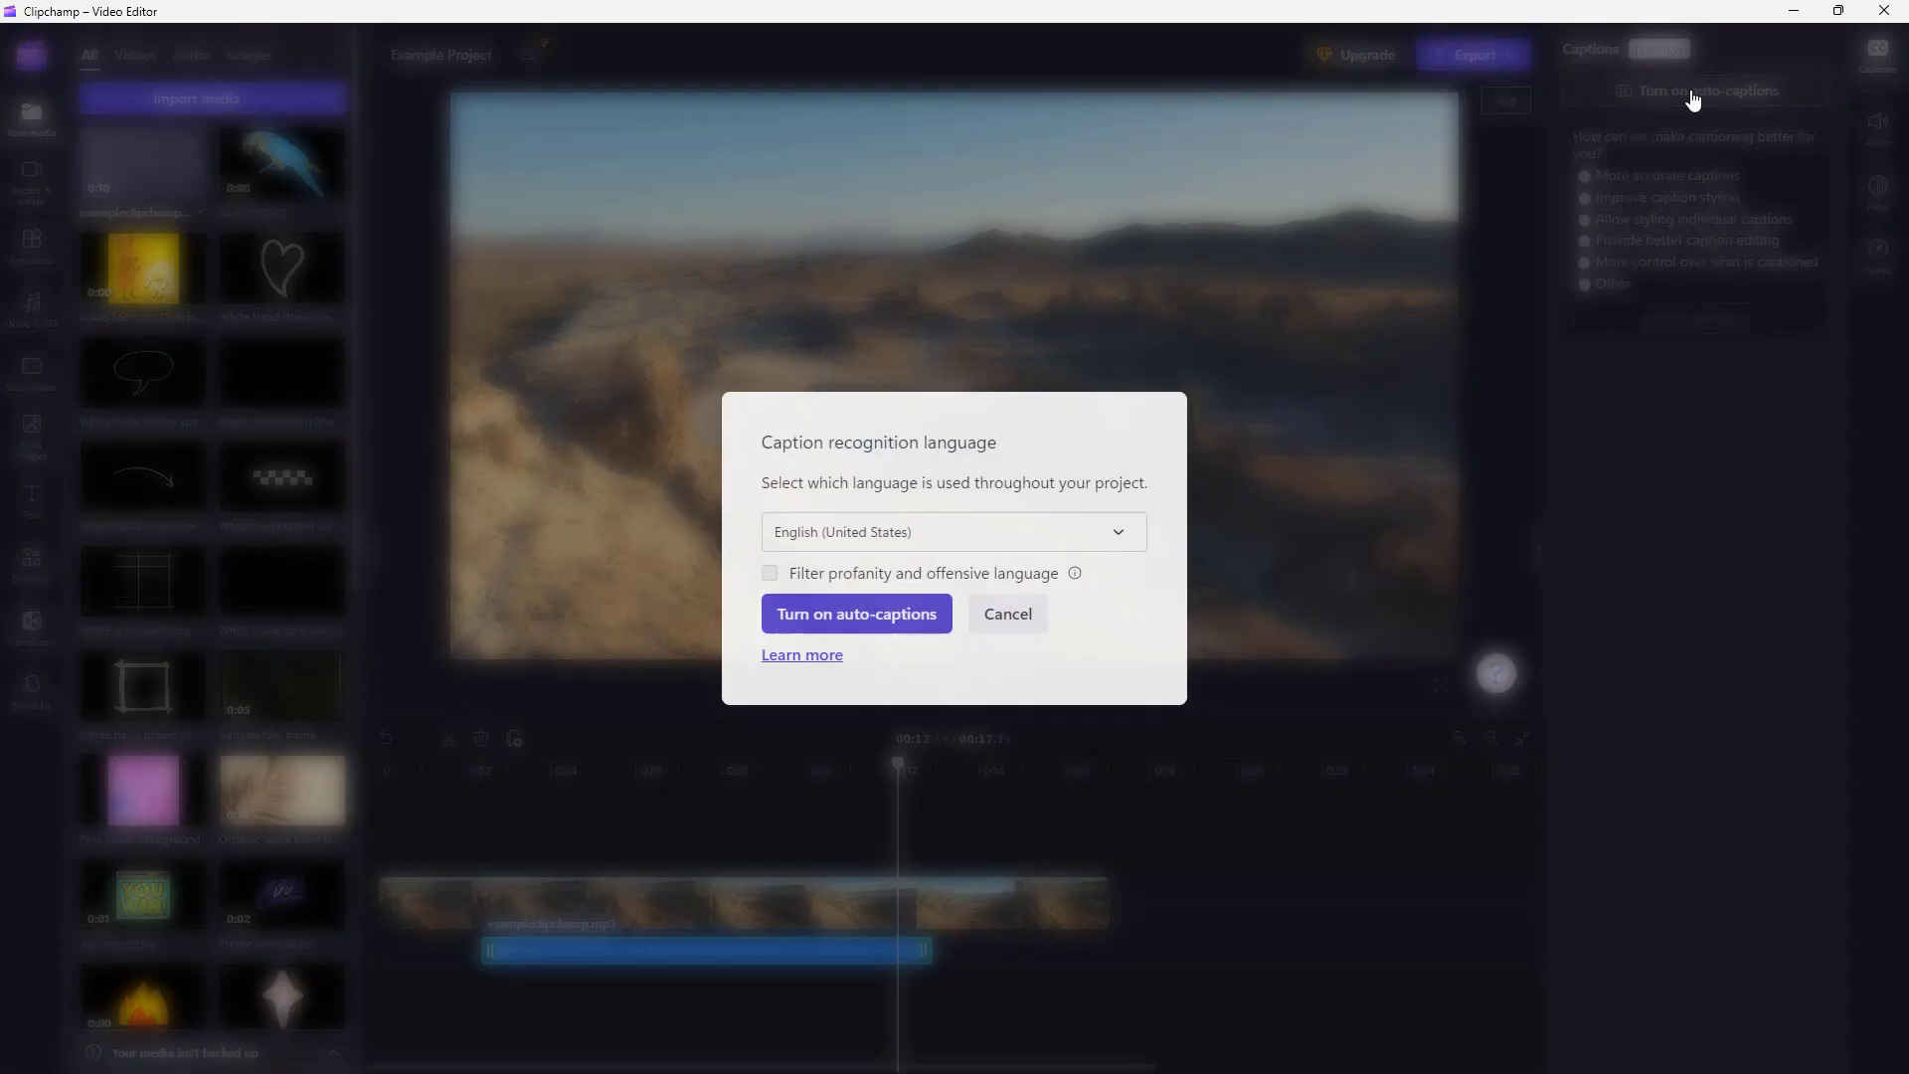
{"action": "left_click", "coordinate": [1007, 613]}
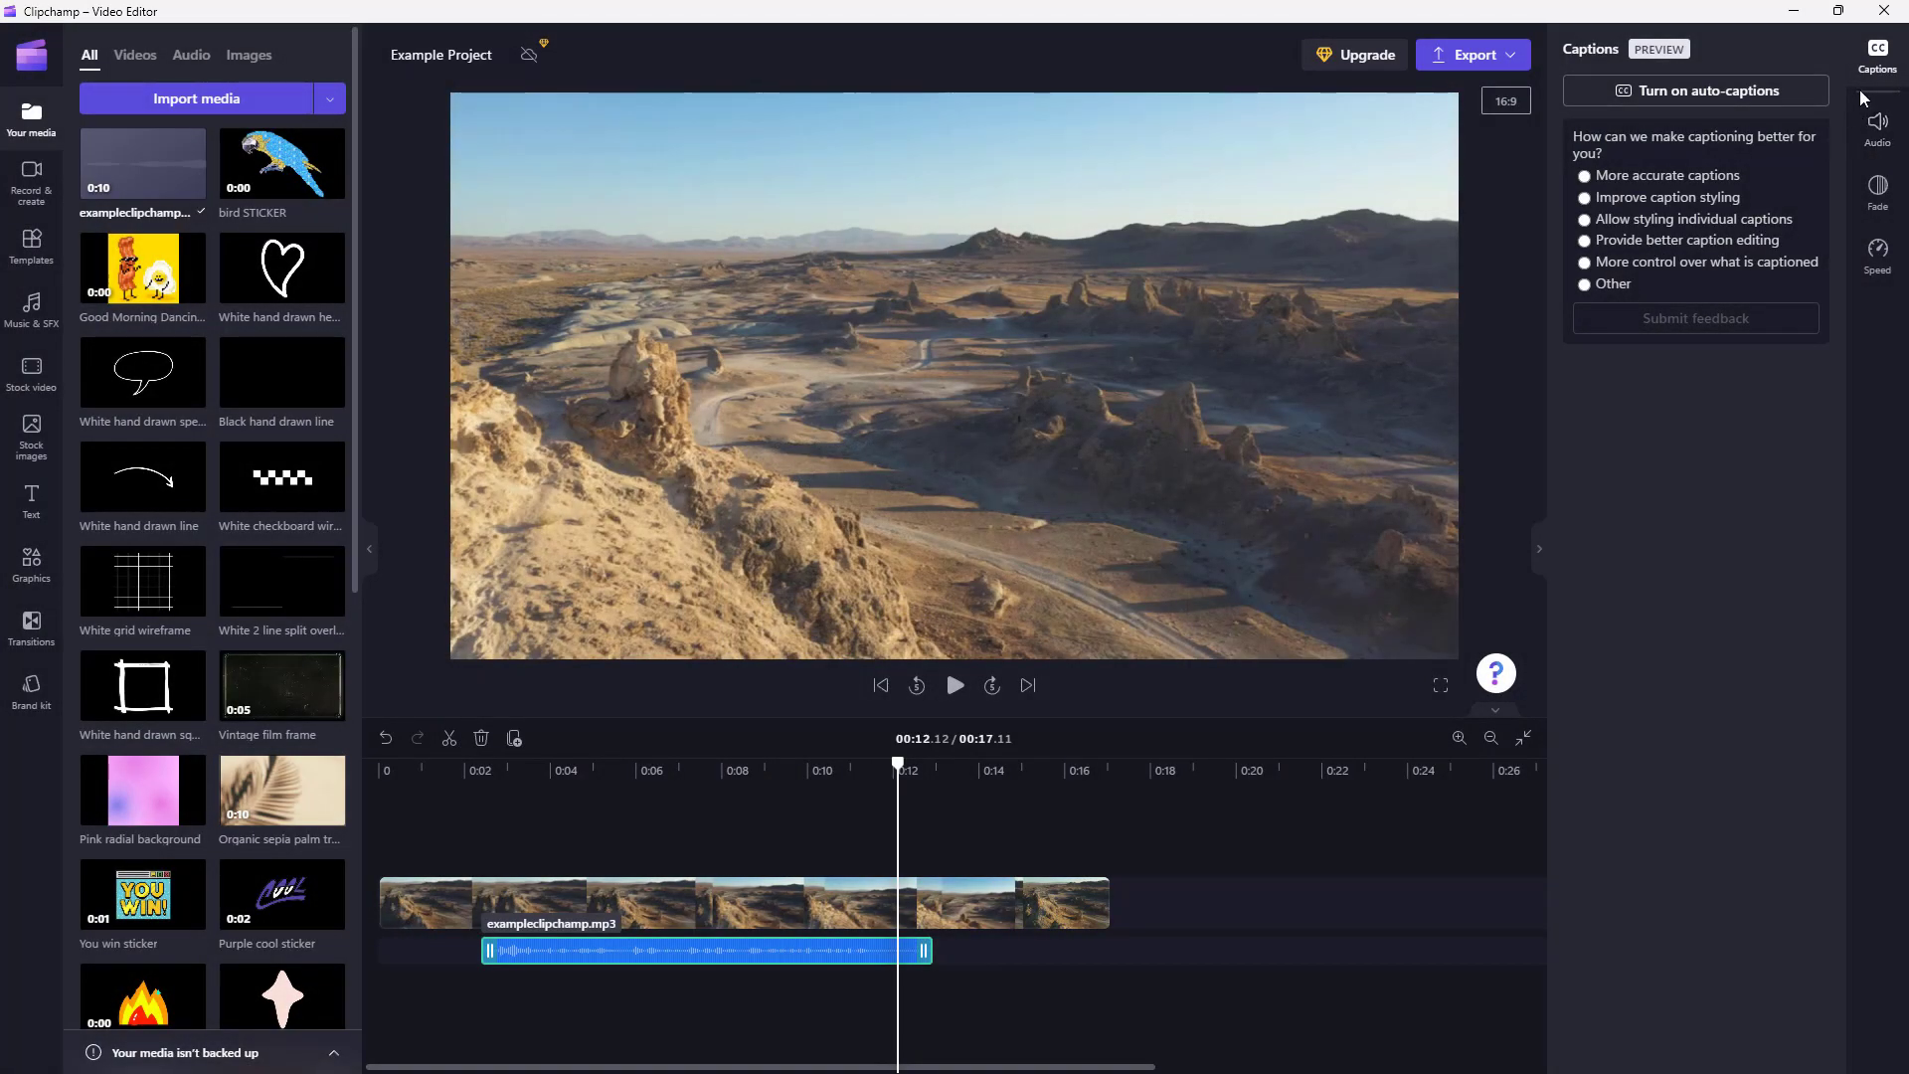
{"action": "left_click", "coordinate": [1855, 136]}
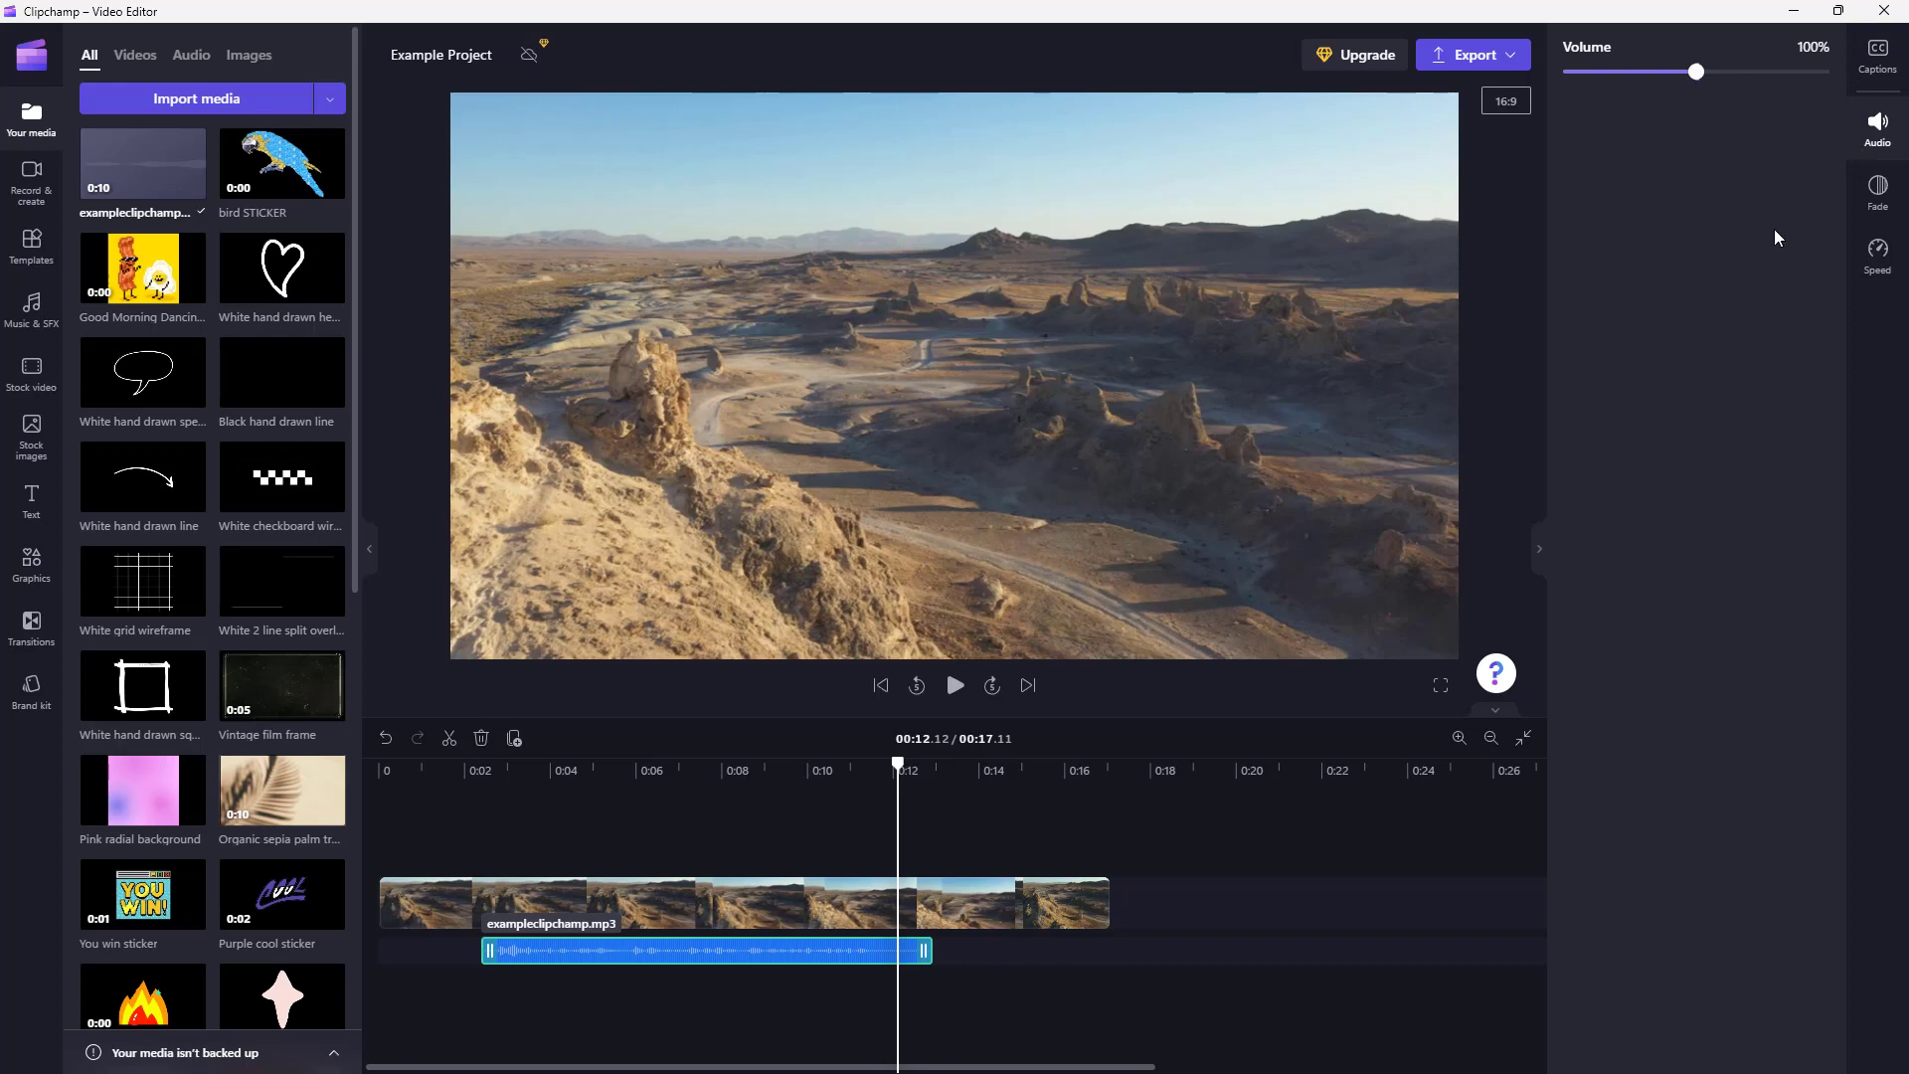